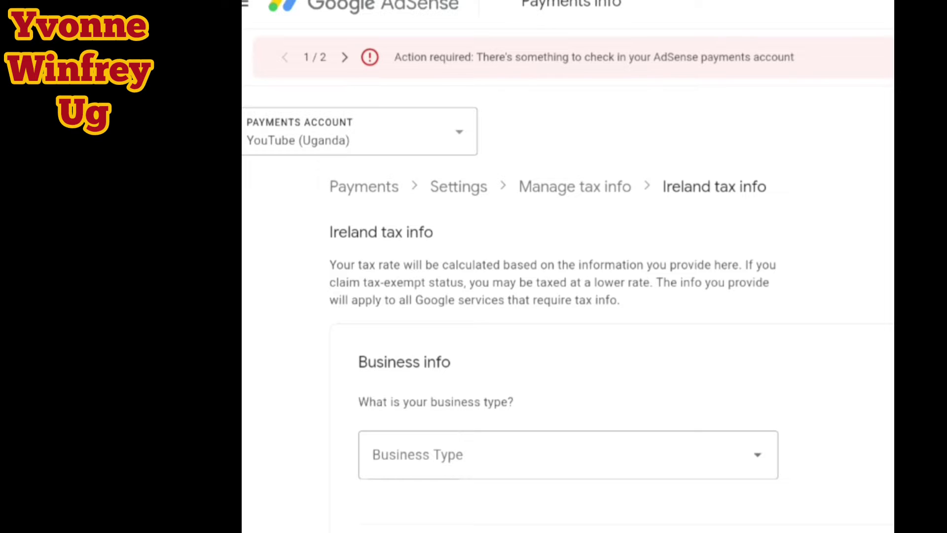
# - Set the Ireland tax form's business type to Individual
pyautogui.click(567, 454)
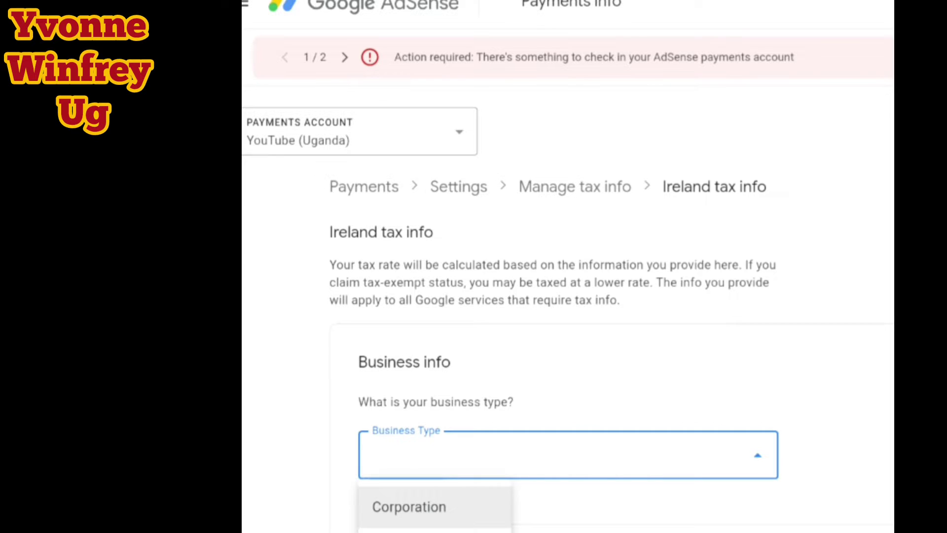
pyautogui.press('Down')
pyautogui.press('Return')
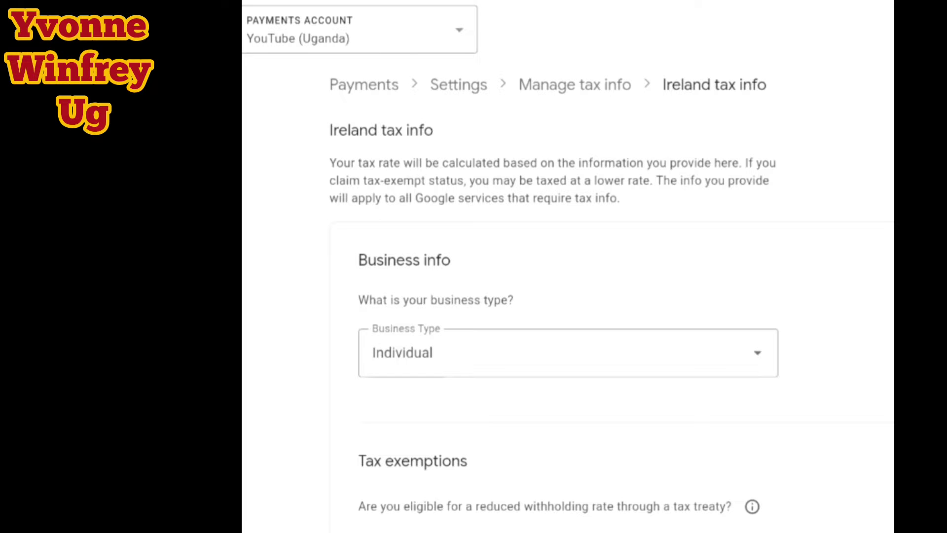
# - Answer No to the other-exemptions question on the Ireland tax form
pyautogui.scroll(-2, 568, 266)
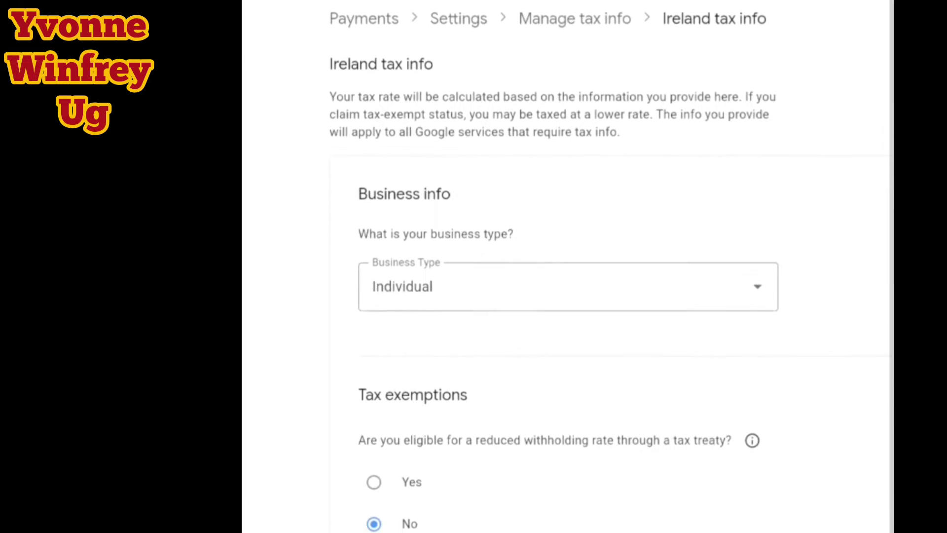
pyautogui.scroll(-2, 568, 267)
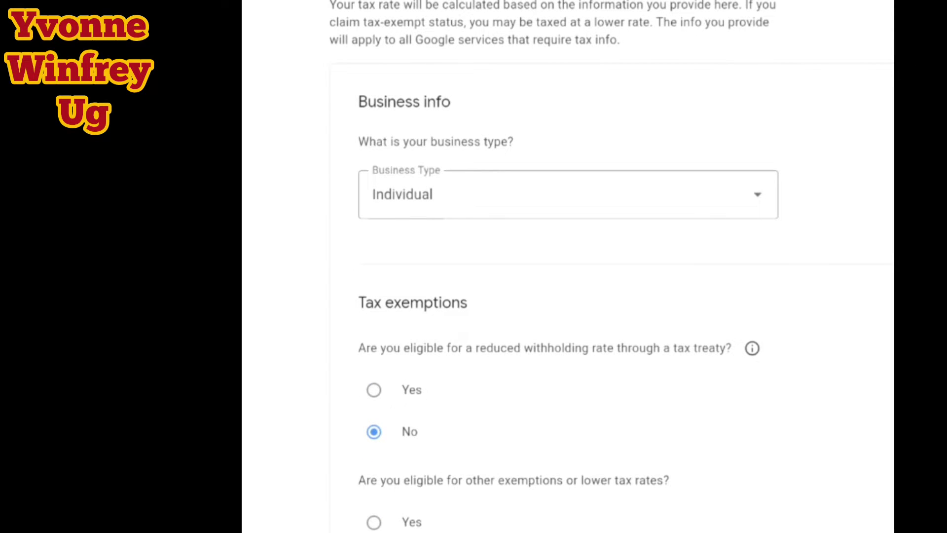
pyautogui.scroll(-3, 568, 266)
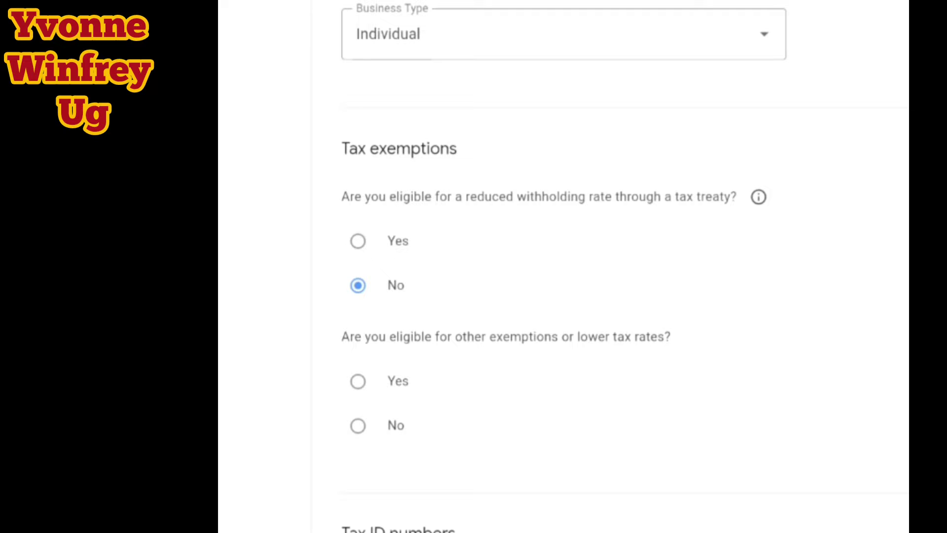
pyautogui.click(358, 426)
pyautogui.scroll(-3, 563, 266)
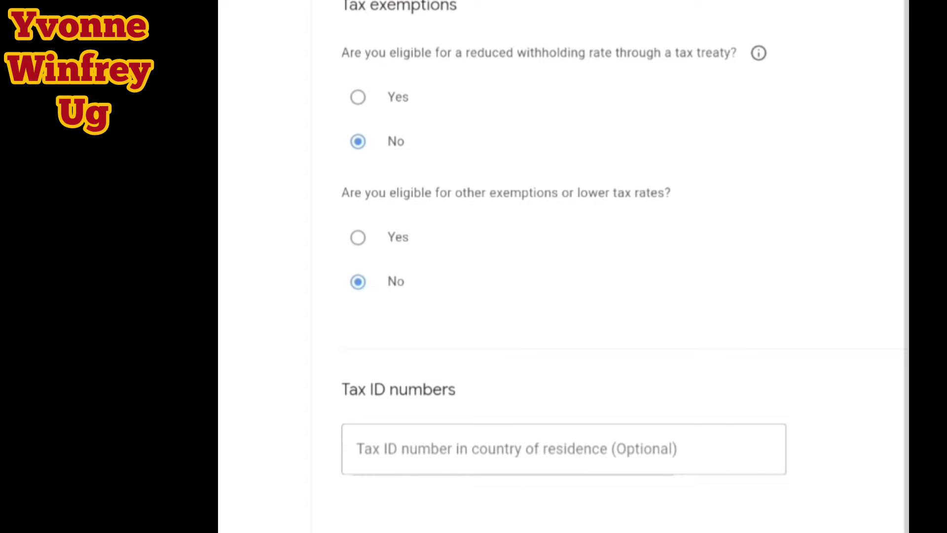
pyautogui.scroll(-2, 563, 267)
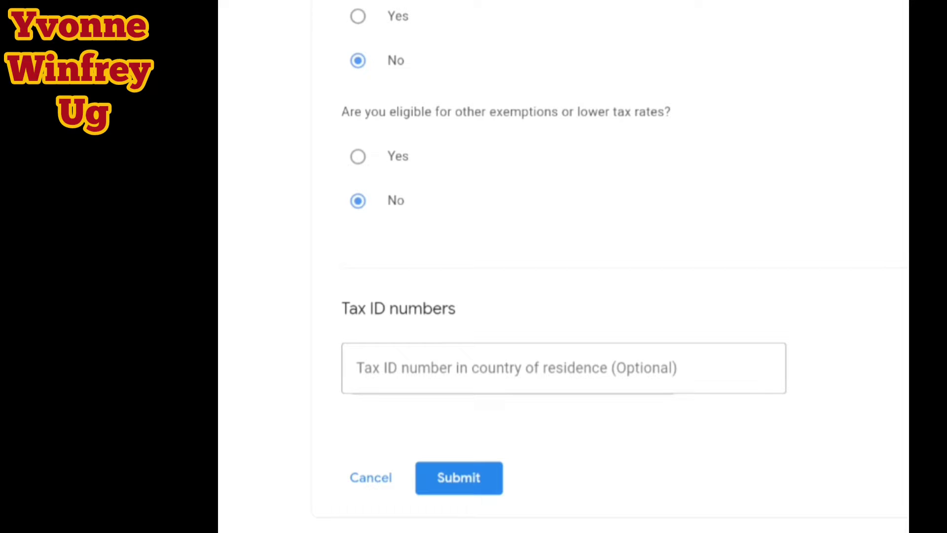
# - Submit the Ireland tax info and confirm it shows Accepted on the Manage tax info page
pyautogui.click(459, 478)
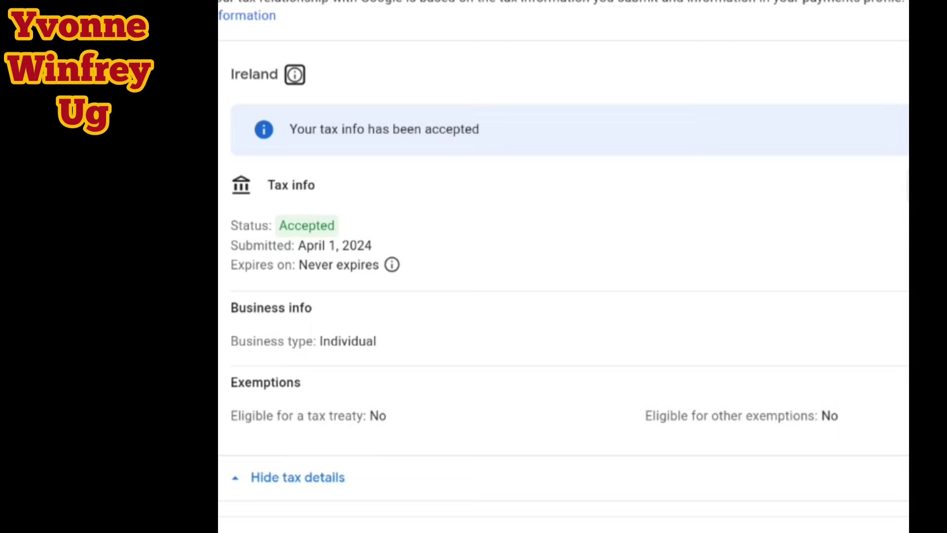
pyautogui.scroll(2, 563, 267)
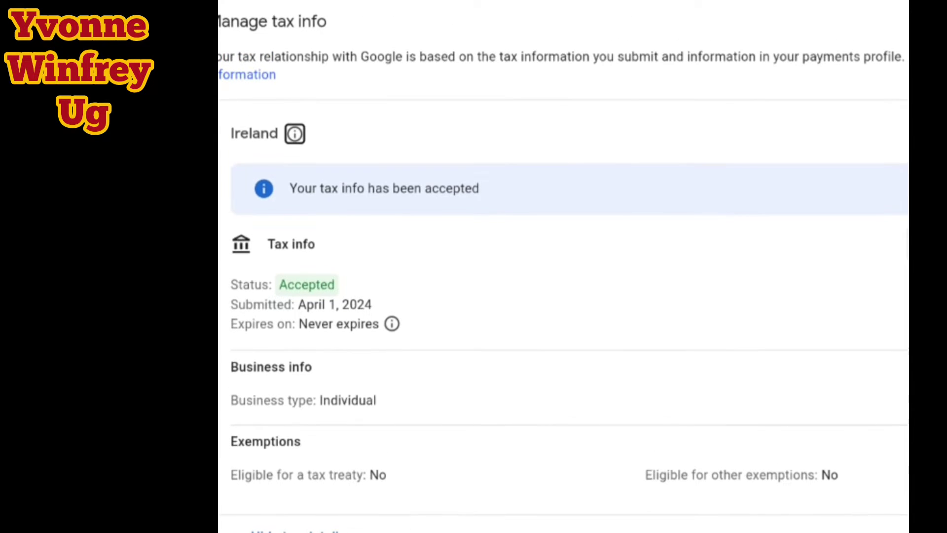
pyautogui.scroll(2, 564, 267)
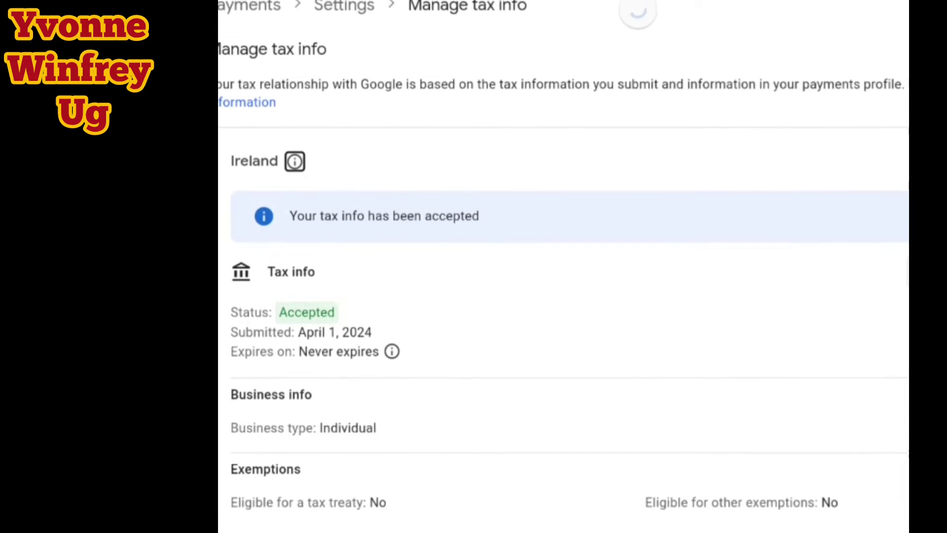
pyautogui.scroll(1, 564, 266)
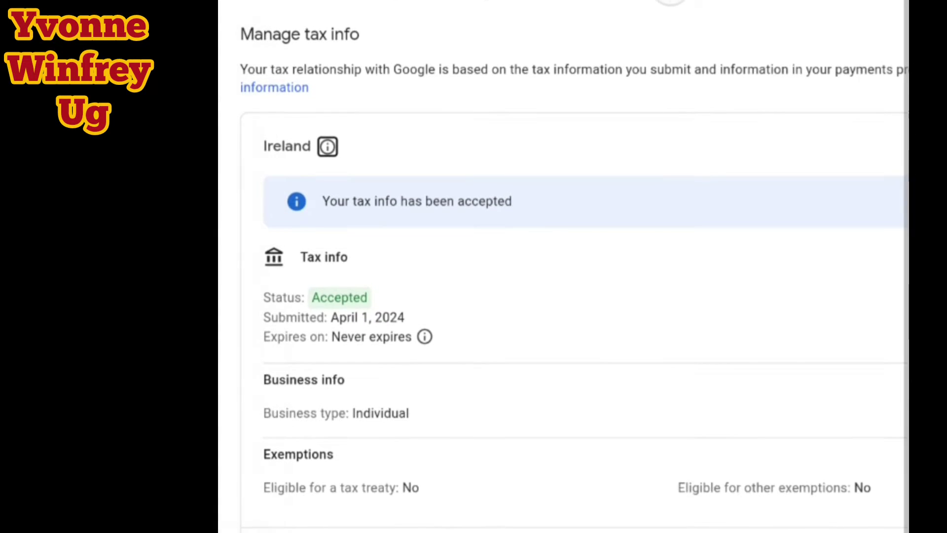
pyautogui.scroll(1, 564, 266)
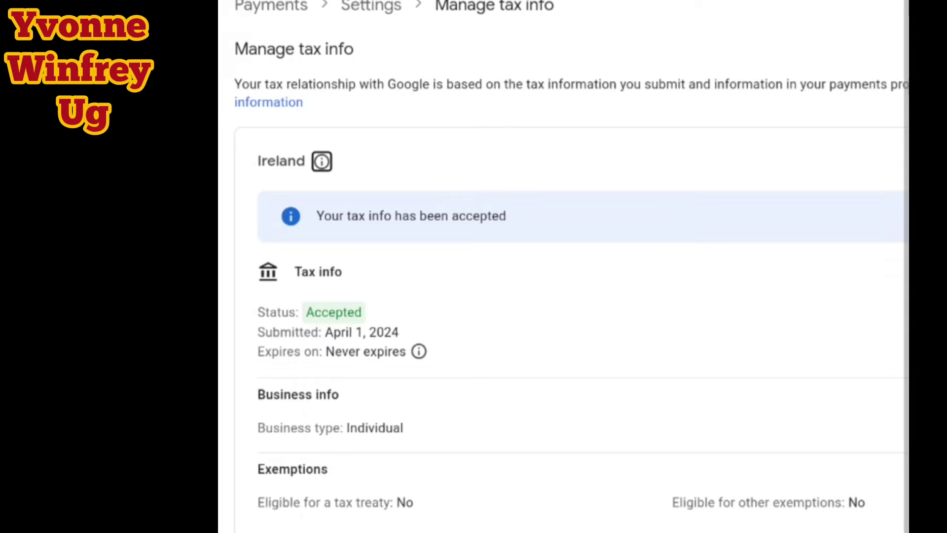
pyautogui.scroll(1, 564, 266)
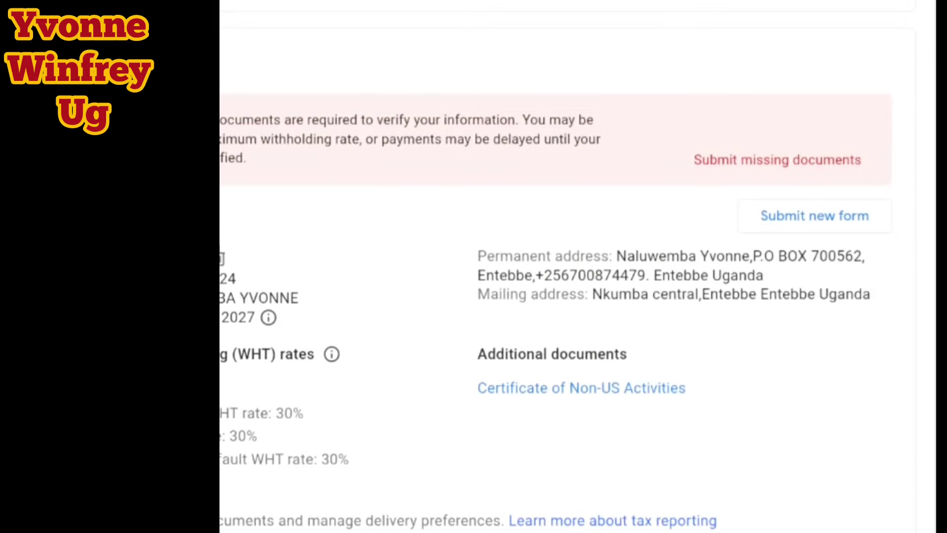
pyautogui.doubleClick(681, 274)
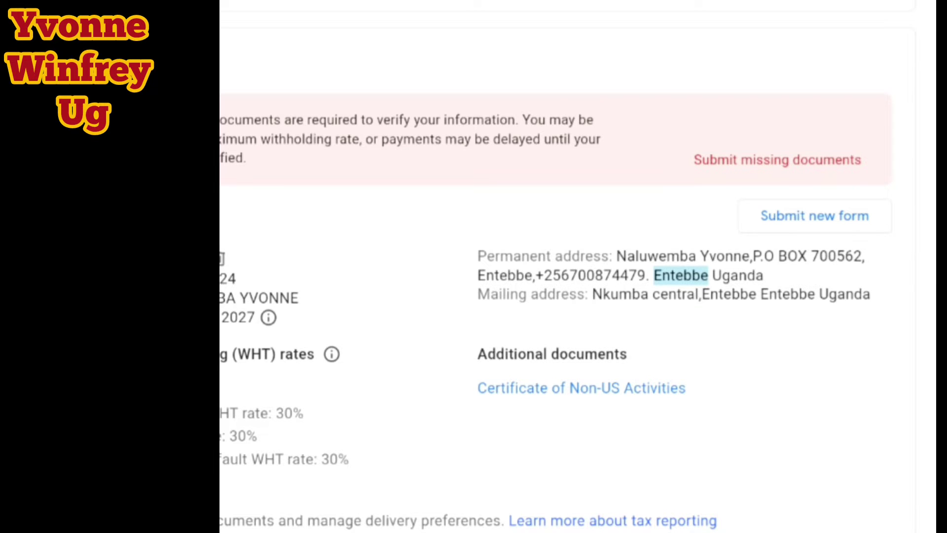
pyautogui.doubleClick(582, 255)
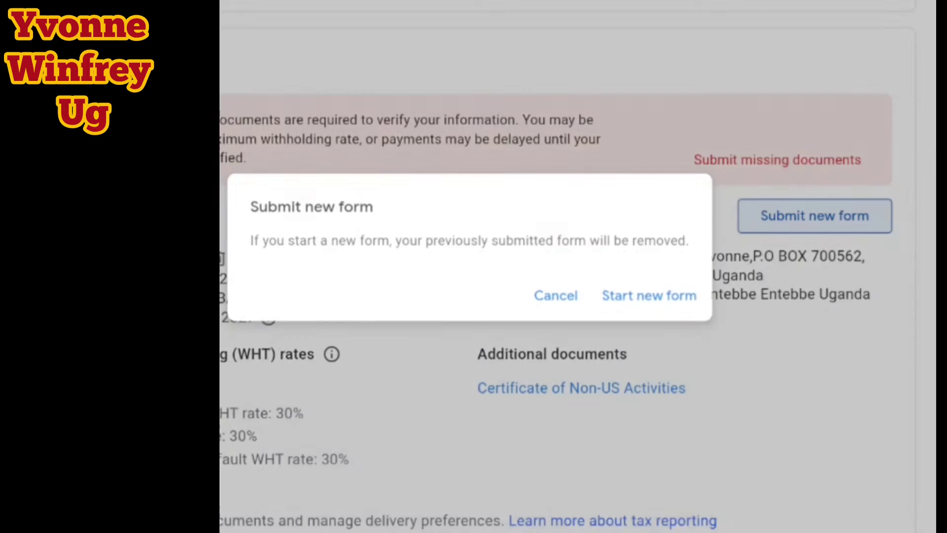
pyautogui.click(814, 215)
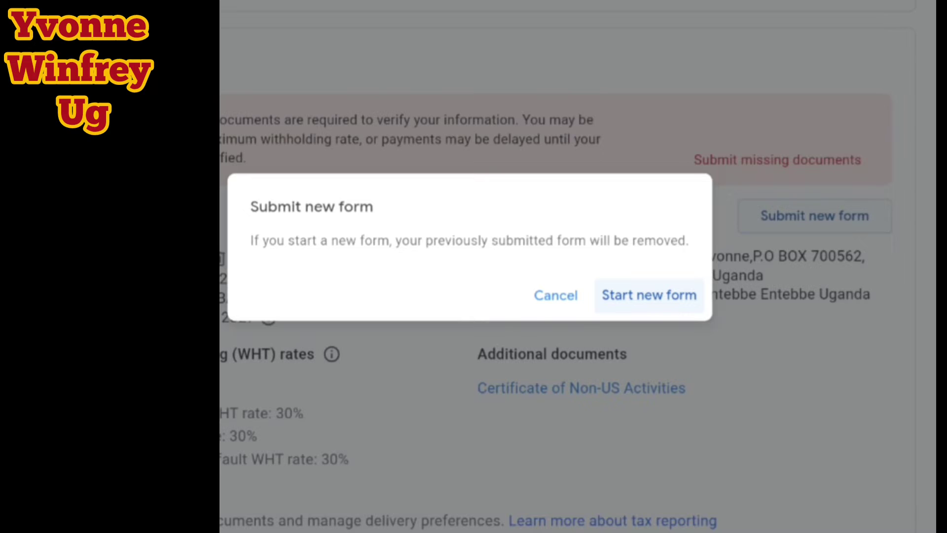
# - Begin a new US tax form as an Individual, answering No to being a US citizen or resident
pyautogui.press('Return')
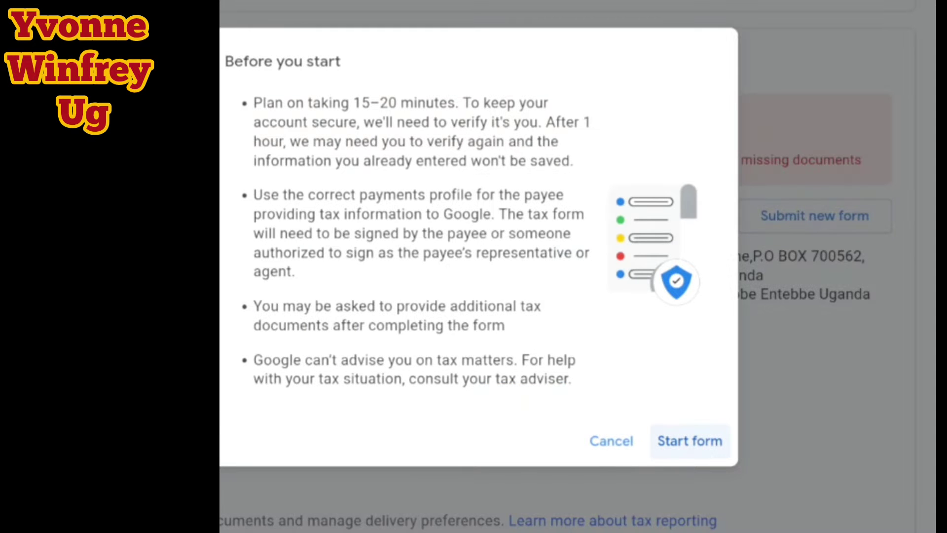
pyautogui.press('Return')
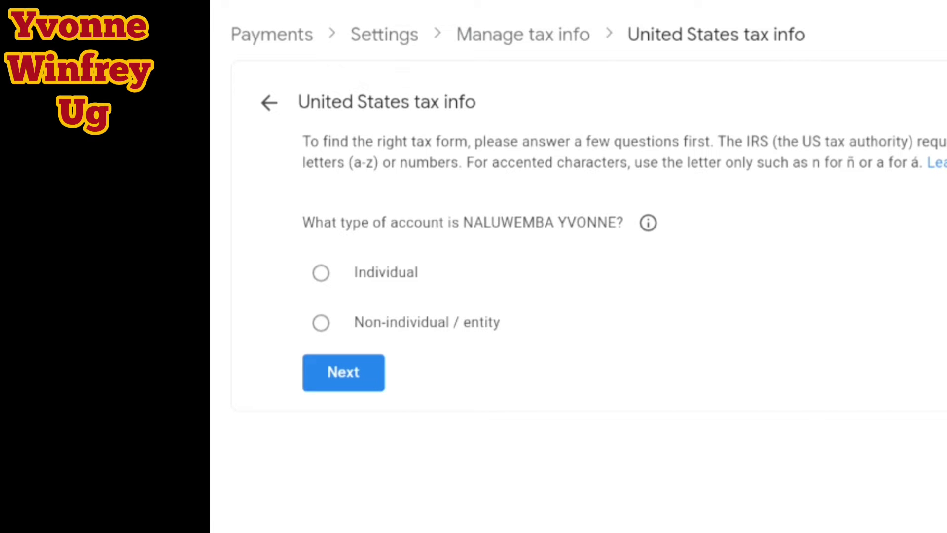
pyautogui.click(321, 273)
pyautogui.click(343, 372)
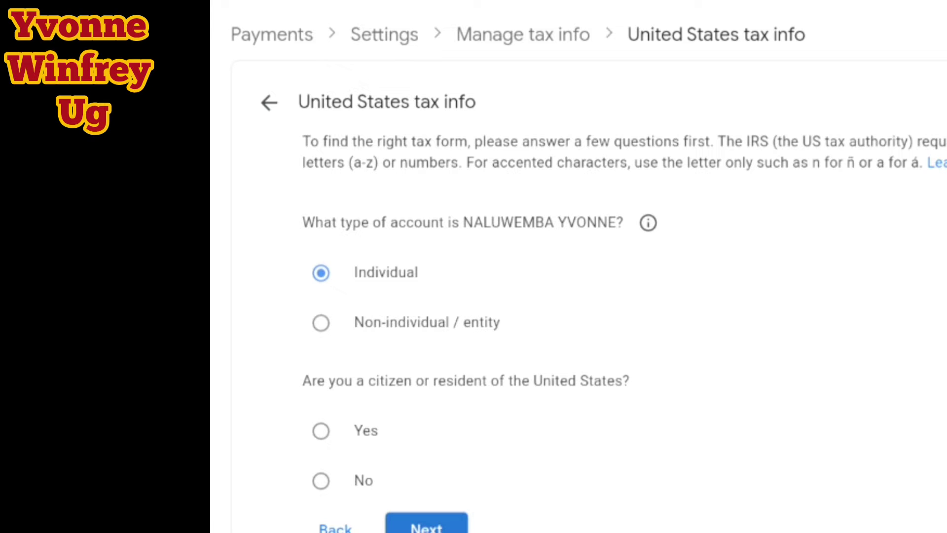
pyautogui.click(320, 481)
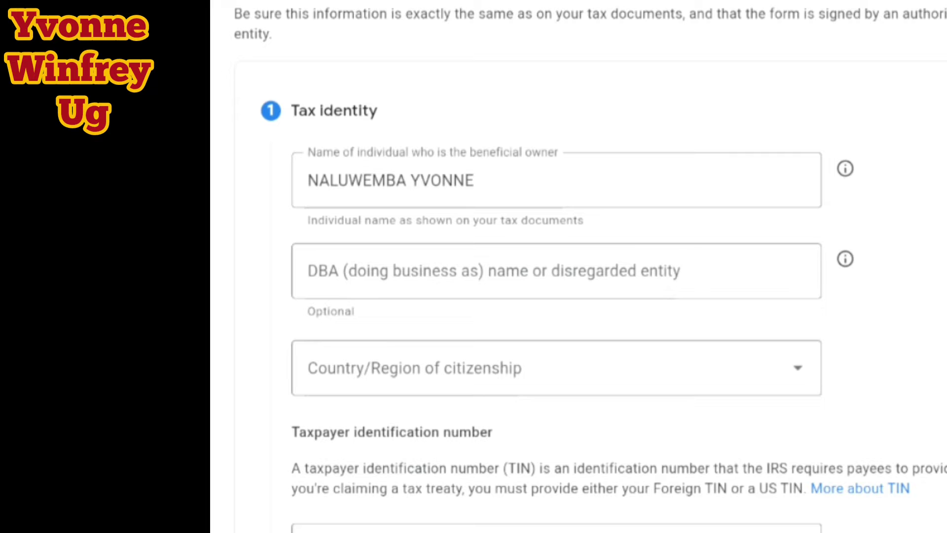
# - Choose Uganda from the W-8BEN Country/Region of citizenship list
pyautogui.click(556, 367)
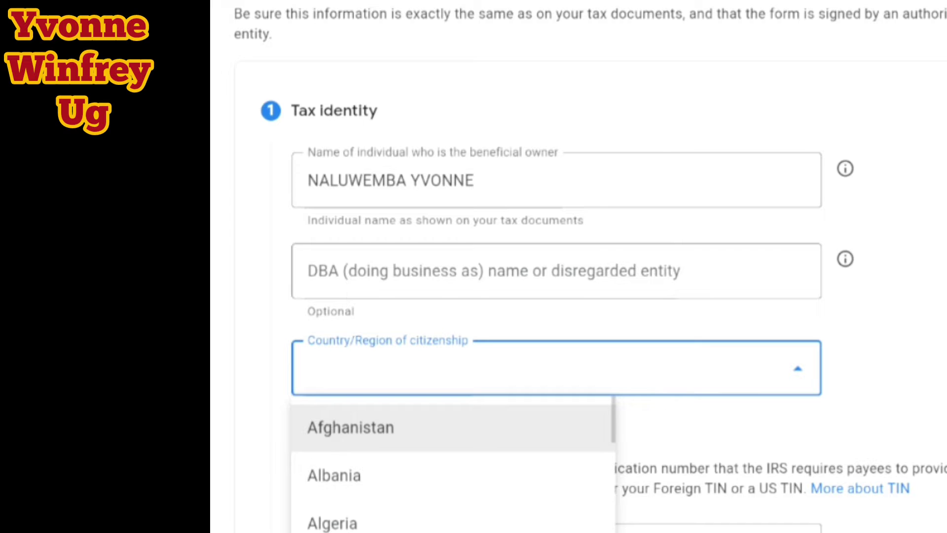
pyautogui.scroll(-20, 453, 466)
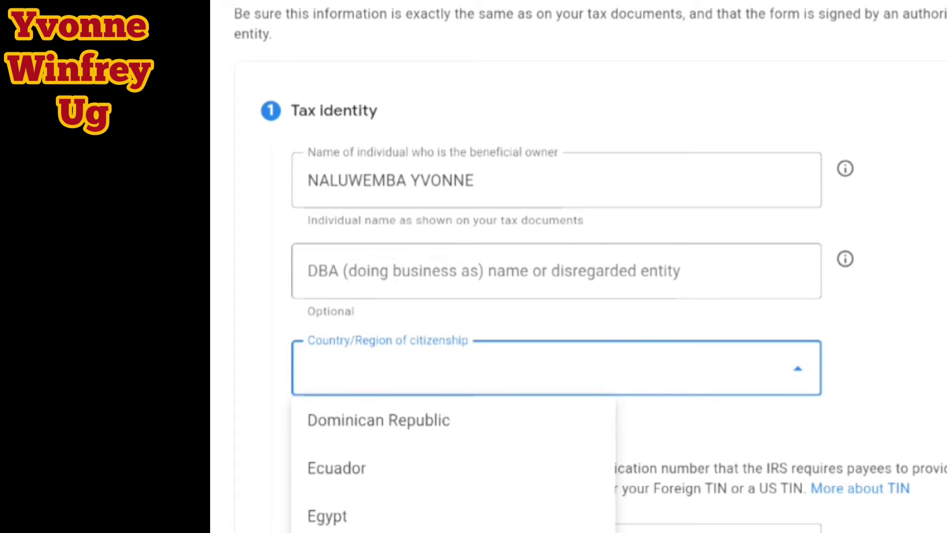
pyautogui.scroll(-20, 453, 467)
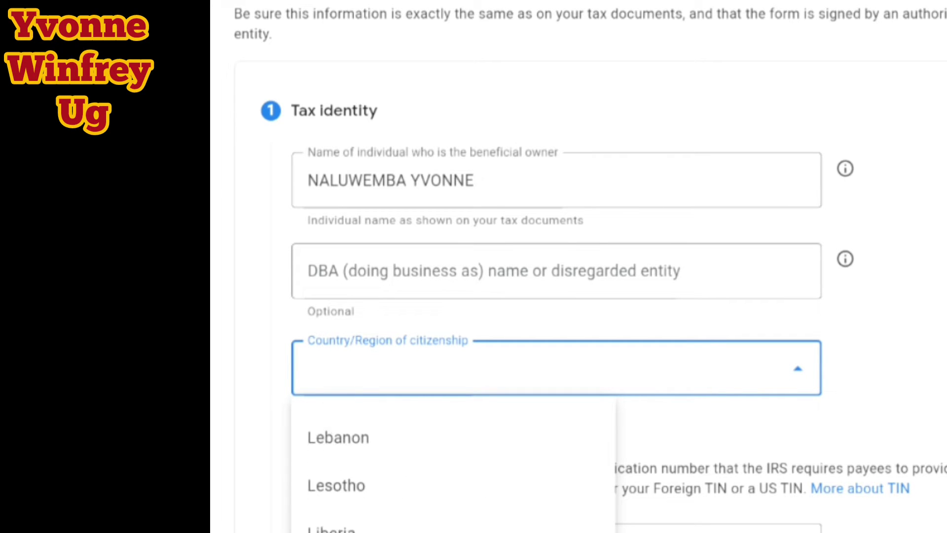
pyautogui.scroll(-20, 453, 466)
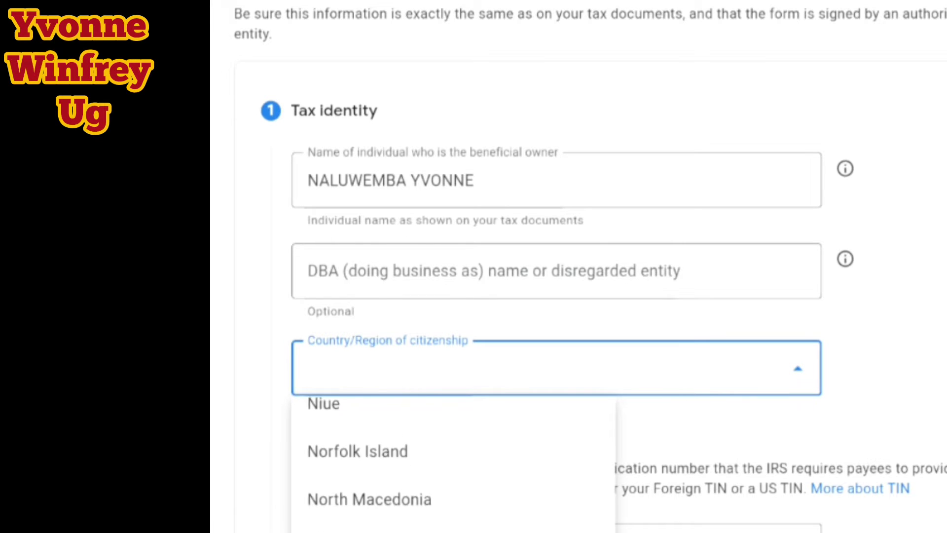
pyautogui.scroll(-10, 453, 464)
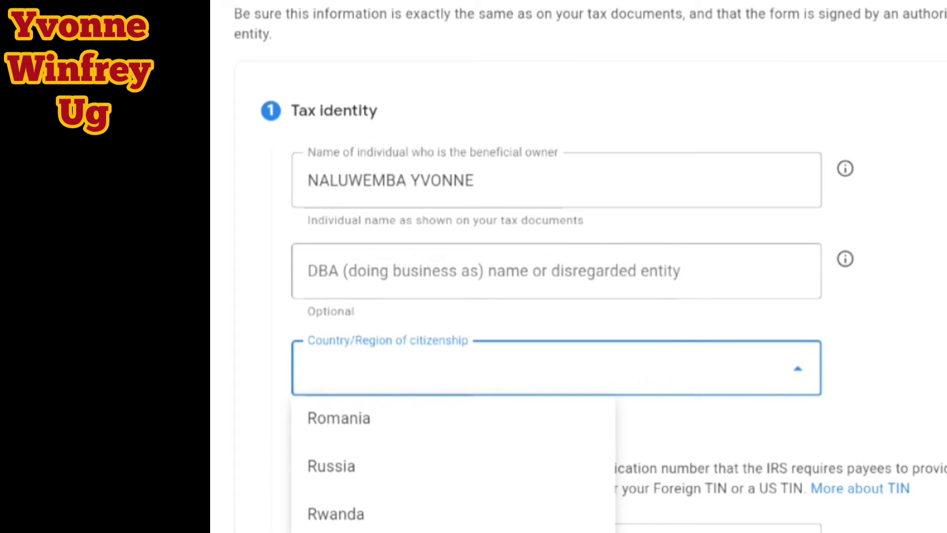
pyautogui.scroll(-20, 453, 463)
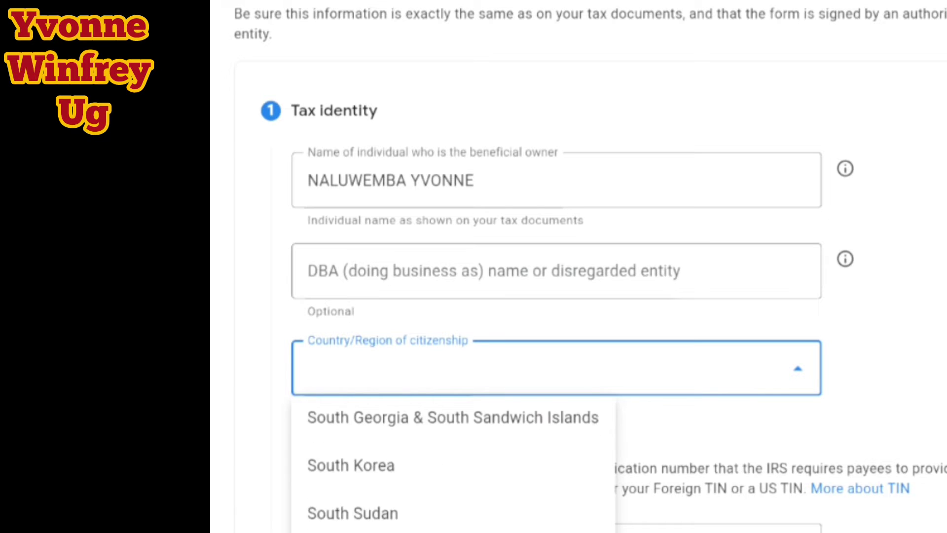
pyautogui.scroll(-8, 454, 463)
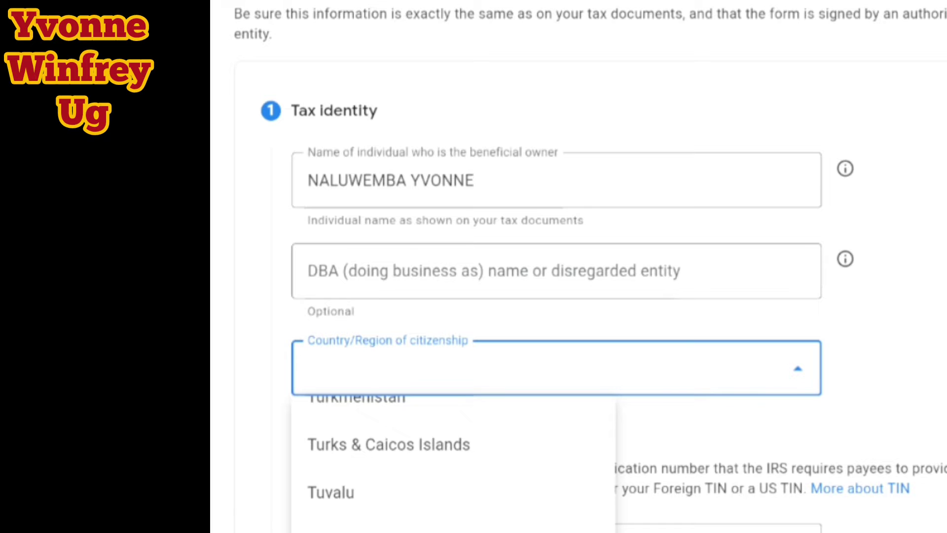
pyautogui.click(336, 523)
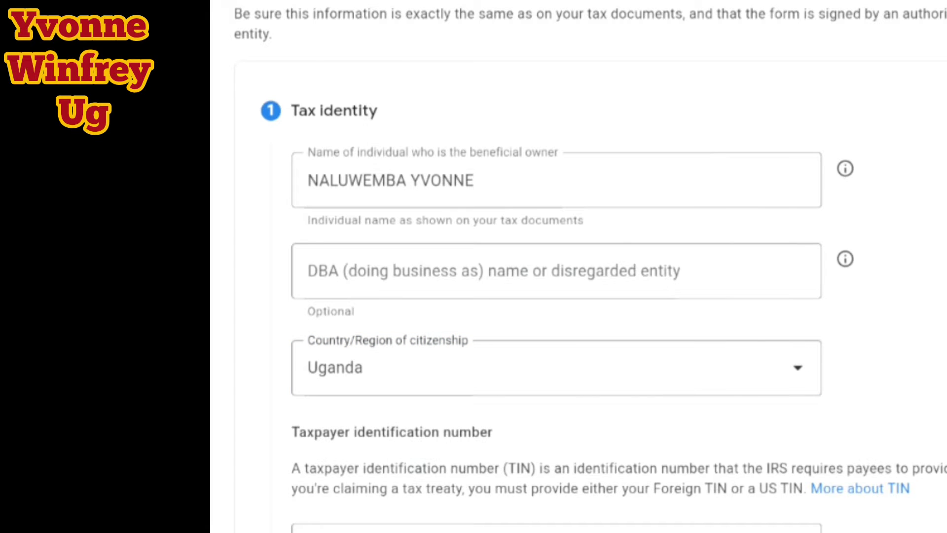
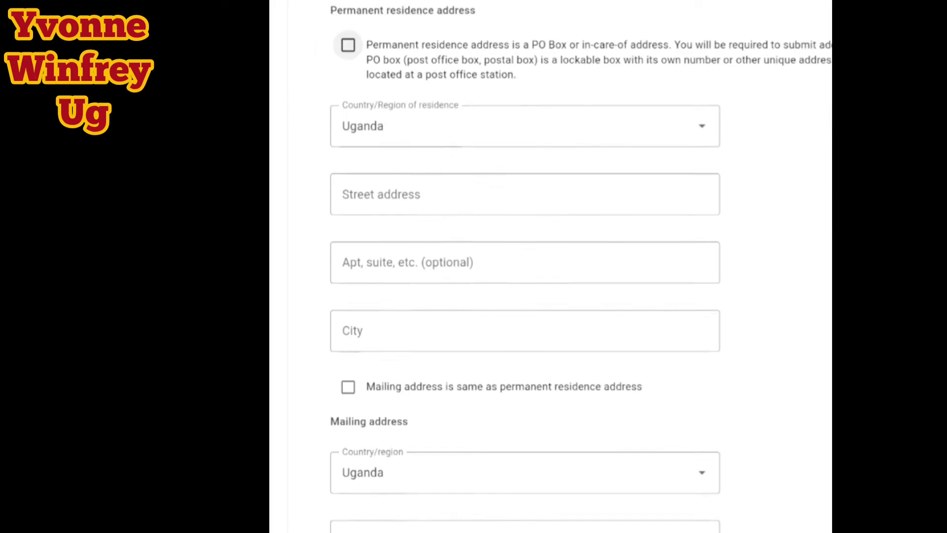
pyautogui.scroll(4, 525, 266)
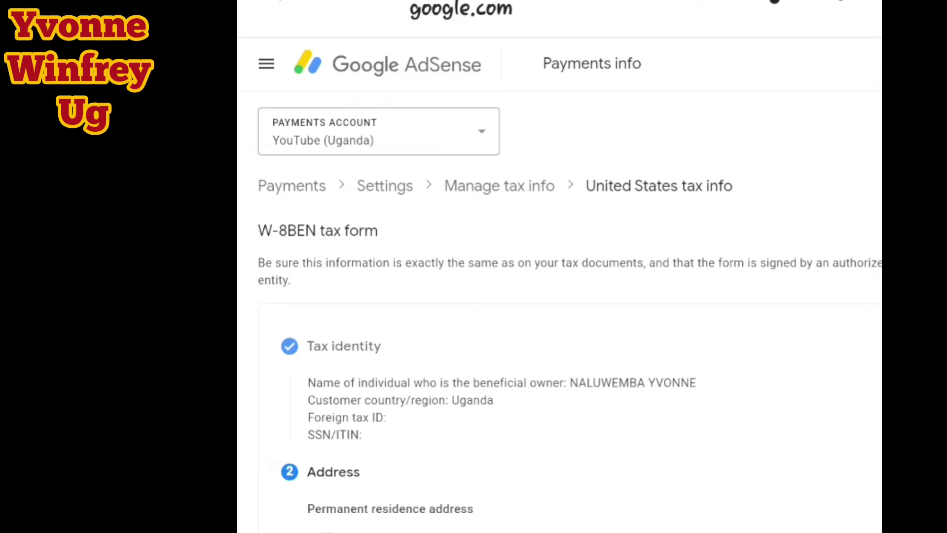
pyautogui.hscroll(3, 559, 285)
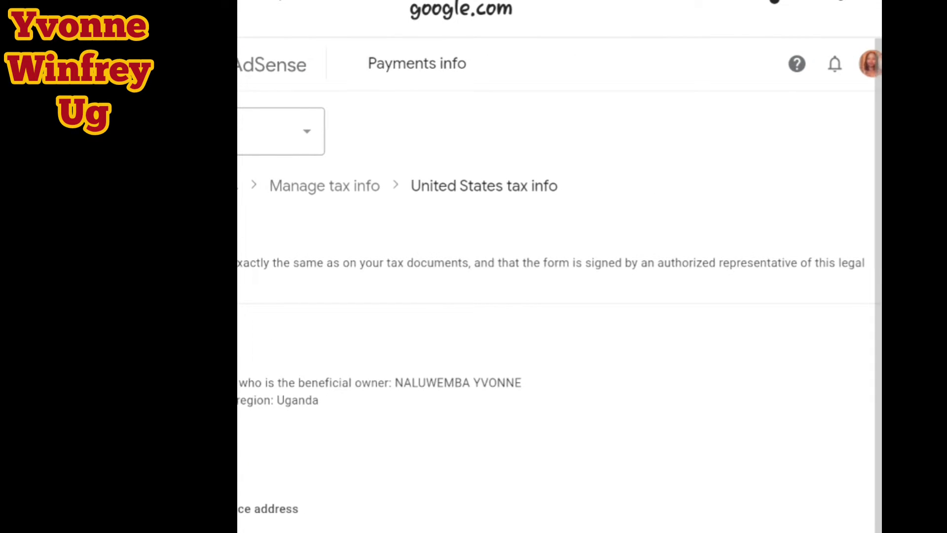
pyautogui.hscroll(-2, 559, 285)
pyautogui.hscroll(-1, 559, 285)
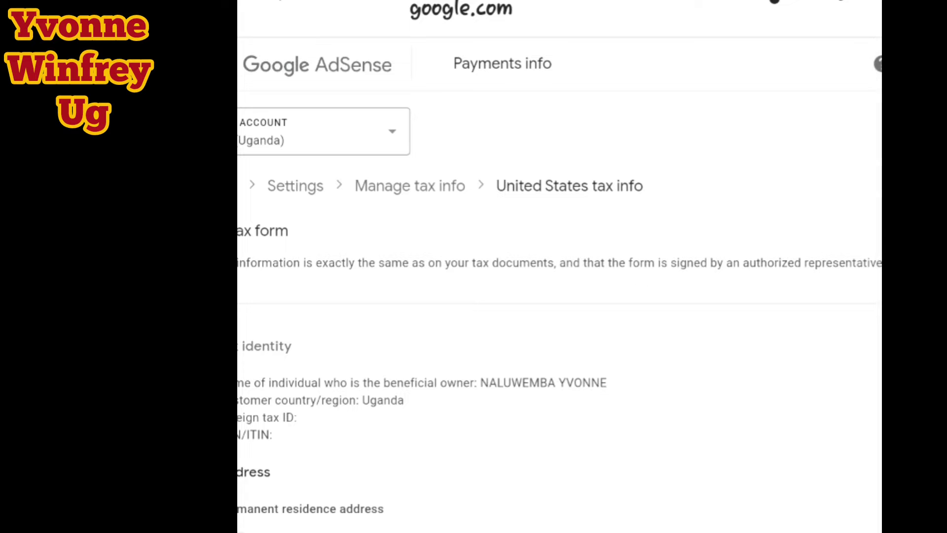
pyautogui.hscroll(2, 559, 285)
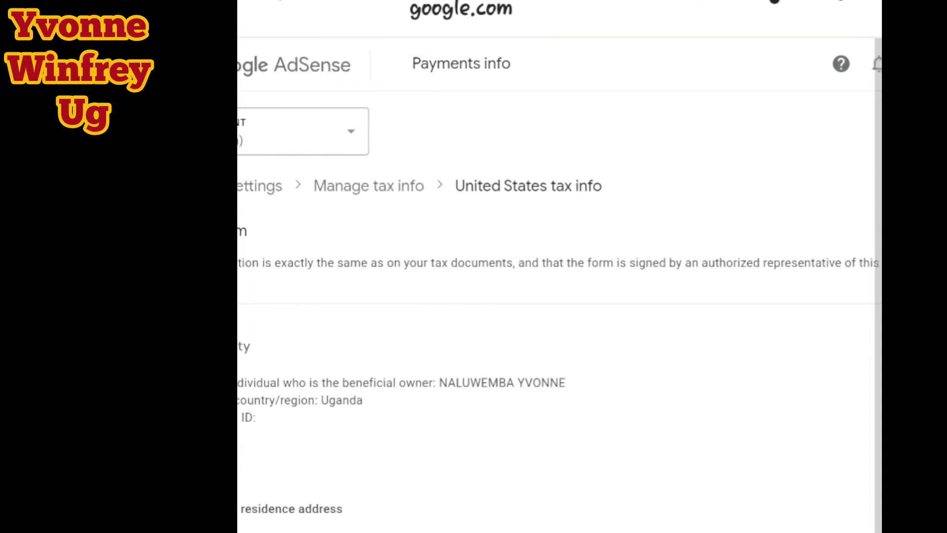
pyautogui.hscroll(2, 559, 285)
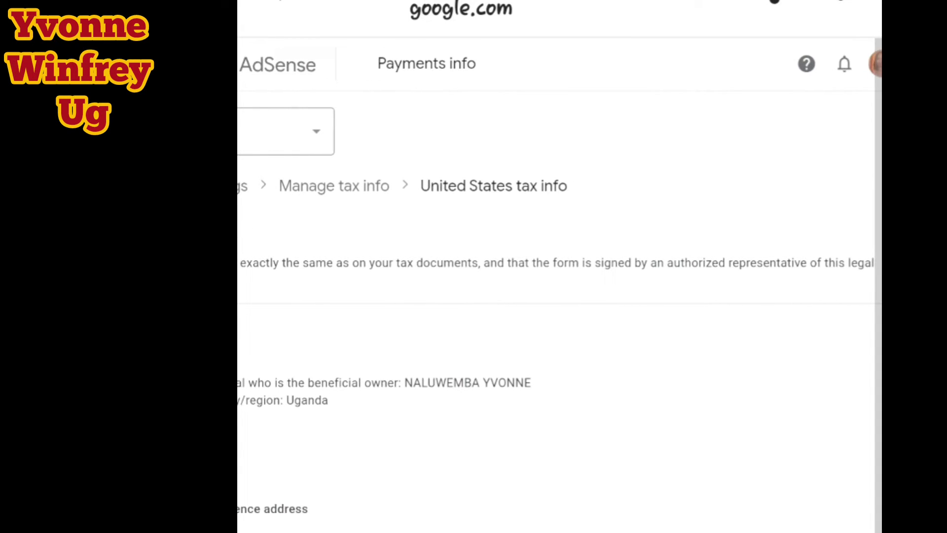
pyautogui.hscroll(-3, 559, 284)
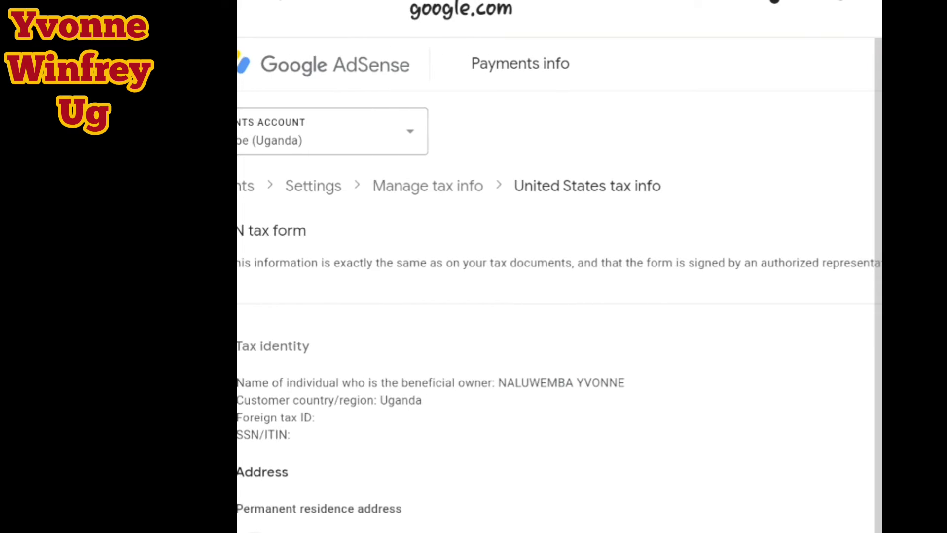
pyautogui.hscroll(-1, 560, 281)
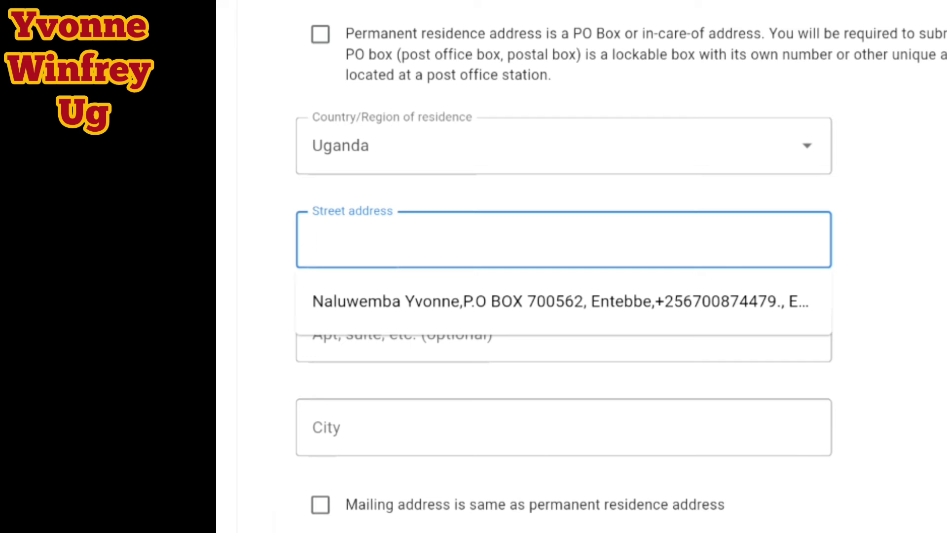
# - Enter Kampala as the permanent residence city in the W-8BEN Address step
pyautogui.click(315, 428)
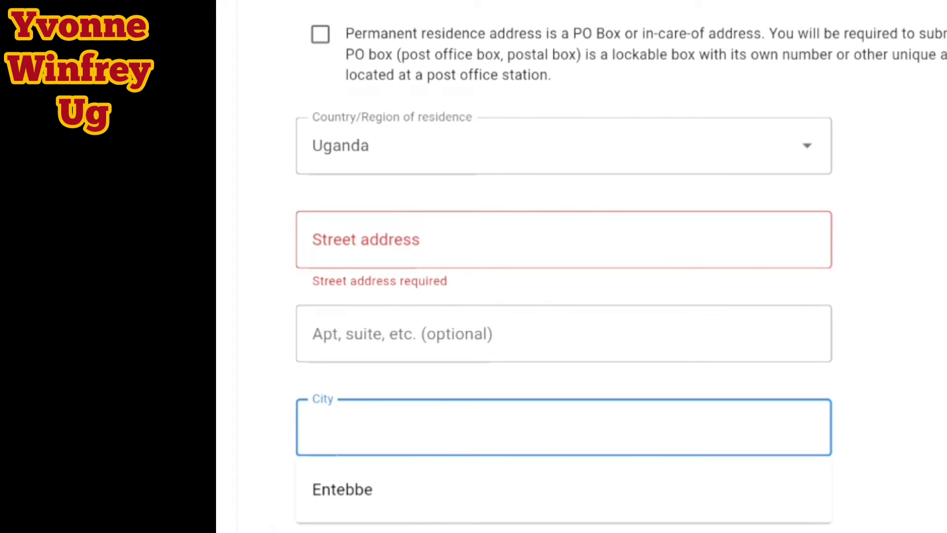
pyautogui.write('Ka')
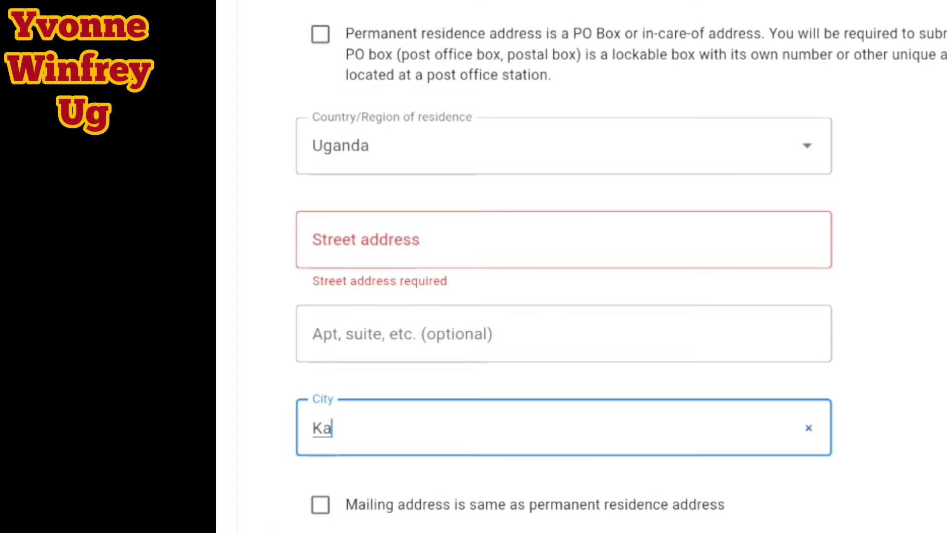
pyautogui.write('mpala')
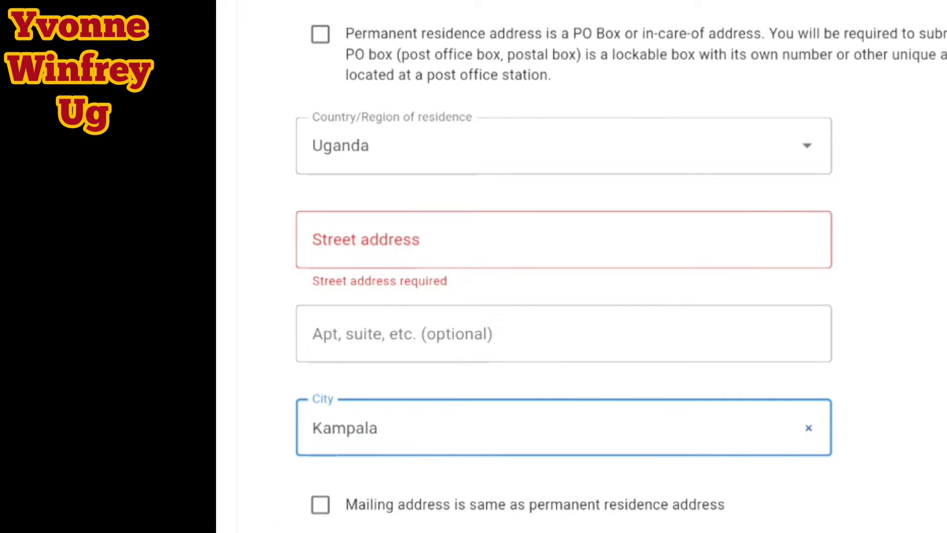
pyautogui.scroll(-2, 564, 266)
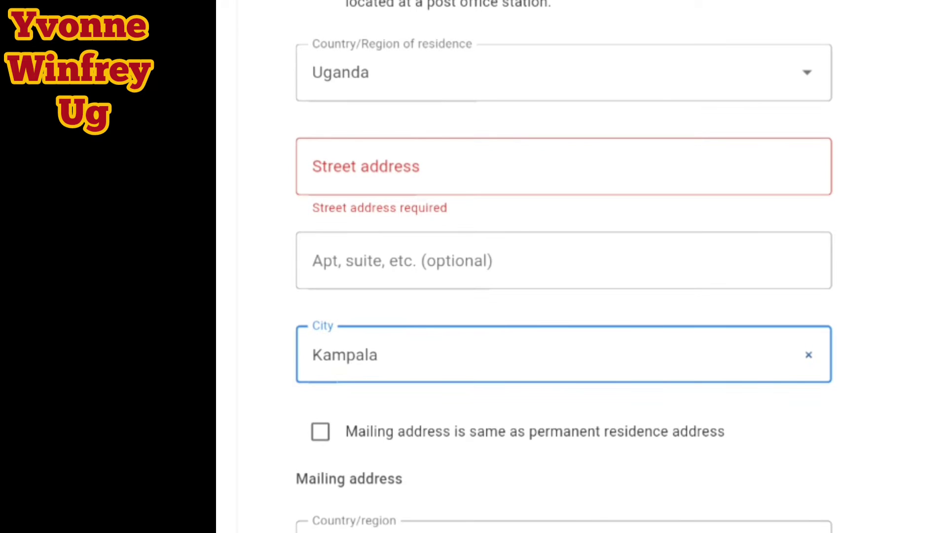
pyautogui.scroll(-2, 564, 266)
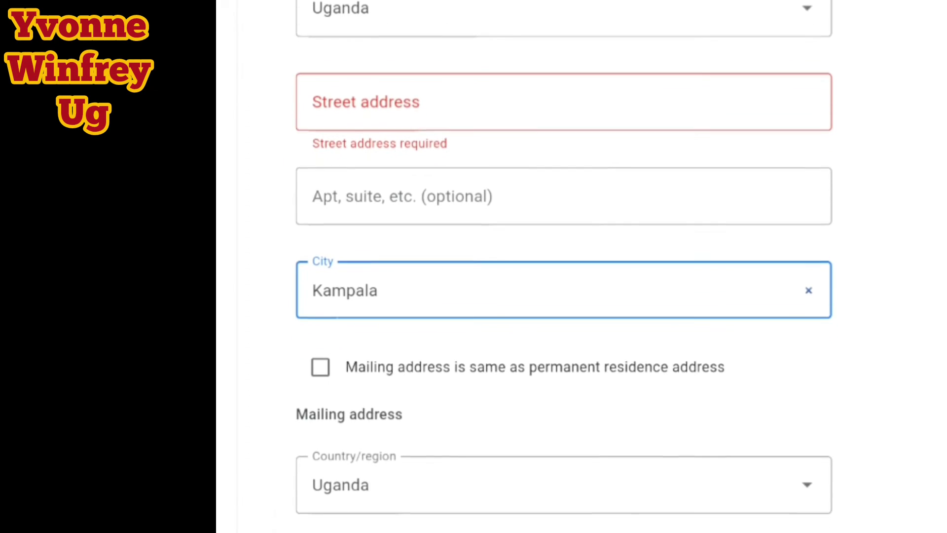
pyautogui.scroll(1, 564, 267)
pyautogui.scroll(1, 564, 266)
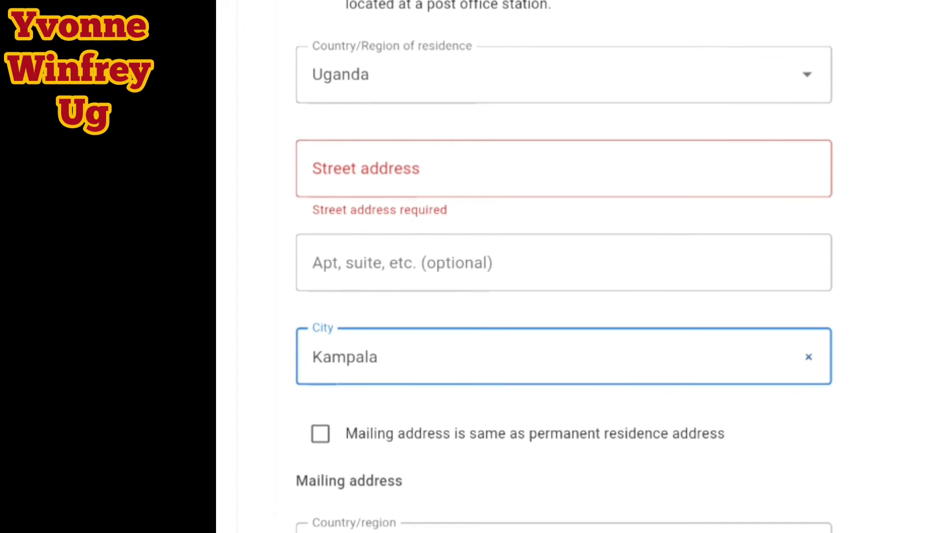
pyautogui.scroll(3, 564, 266)
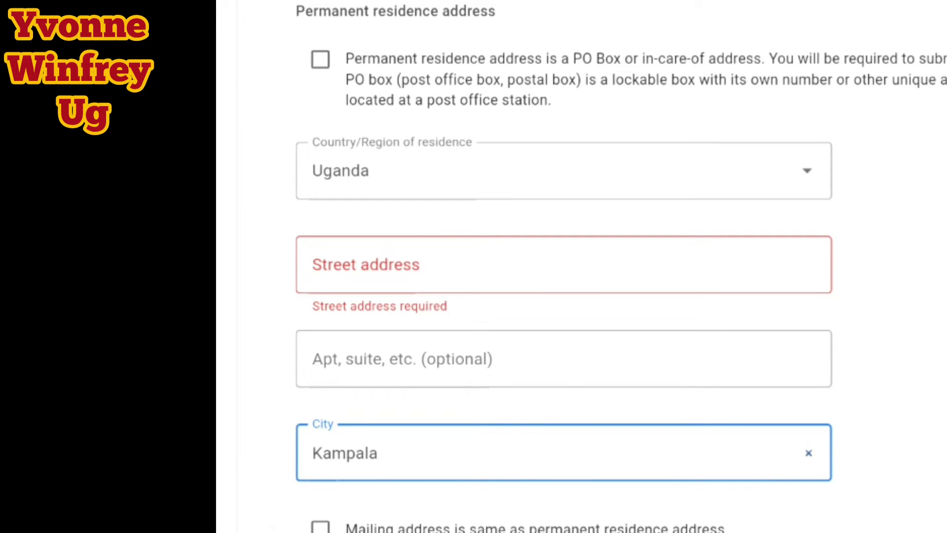
pyautogui.scroll(1, 564, 267)
# - Fill in the residence street address, adding the town Entebbe after a comma
pyautogui.click(564, 303)
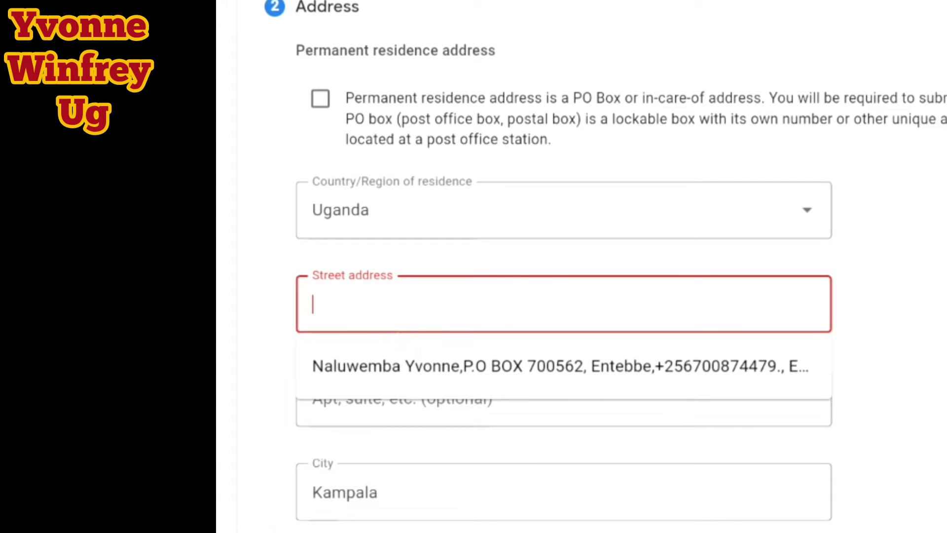
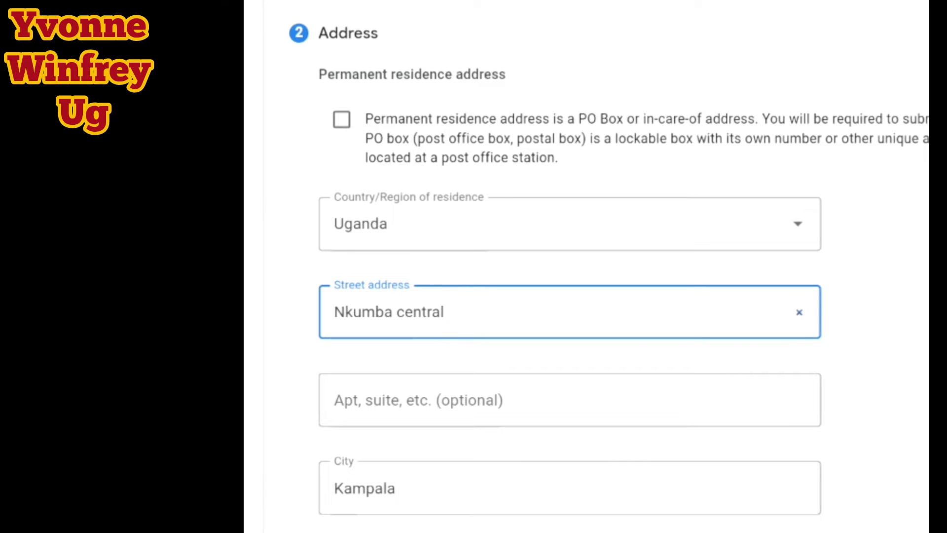
pyautogui.scroll(-2, 587, 266)
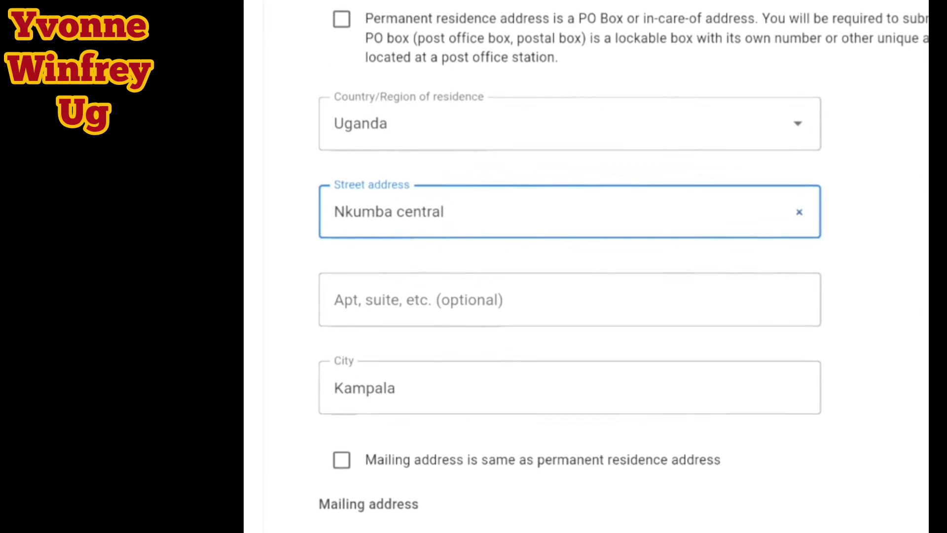
pyautogui.scroll(1, 586, 267)
pyautogui.click(448, 229)
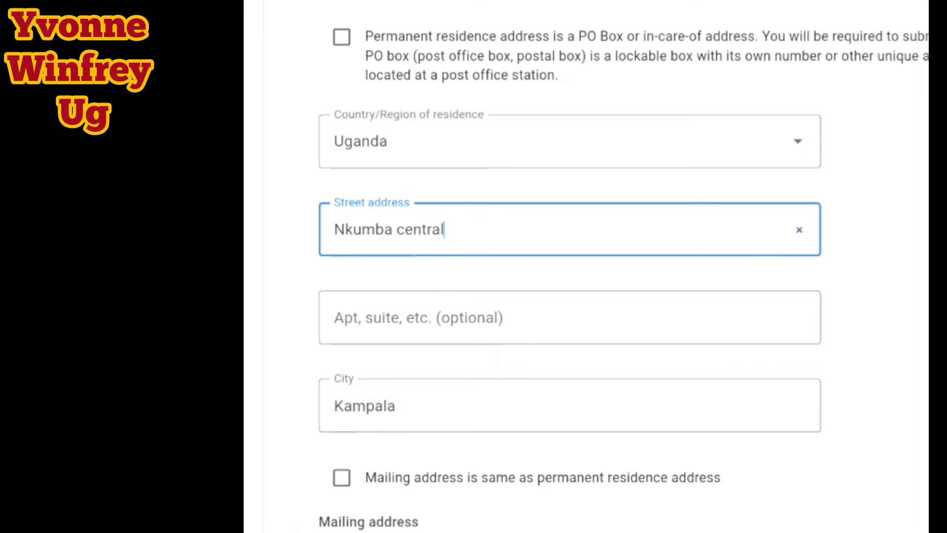
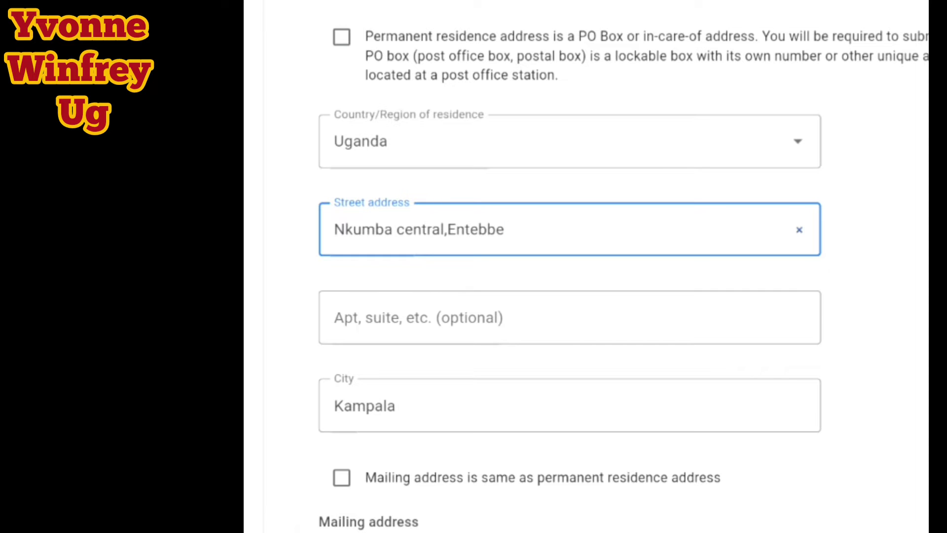
# - Pick Entebbe from the suggestions as the mailing address city
pyautogui.scroll(-2, 515, 267)
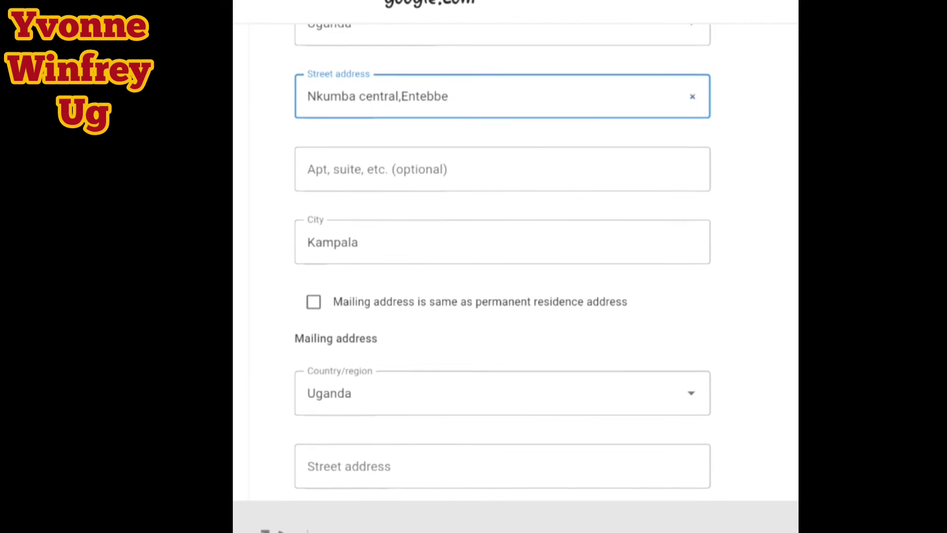
pyautogui.scroll(-4, 515, 266)
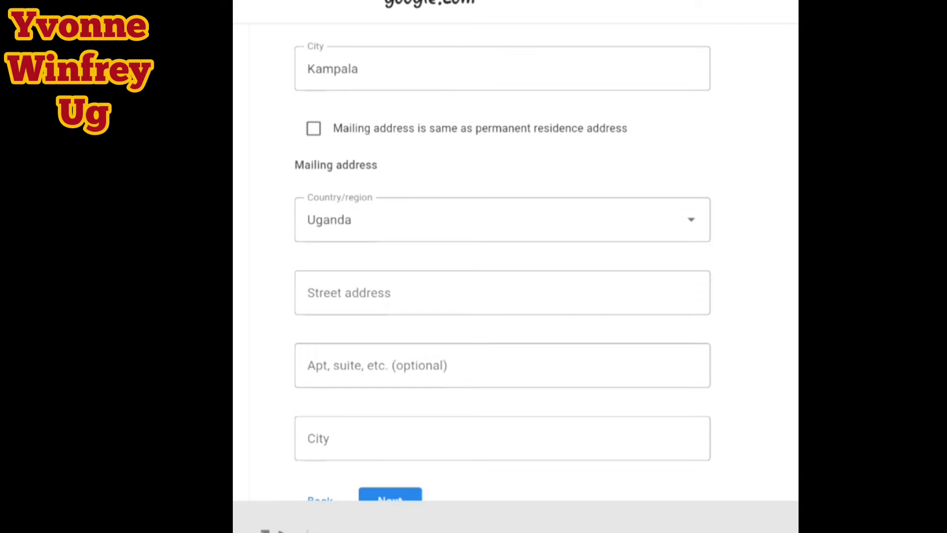
pyautogui.scroll(-2, 515, 266)
pyautogui.click(502, 343)
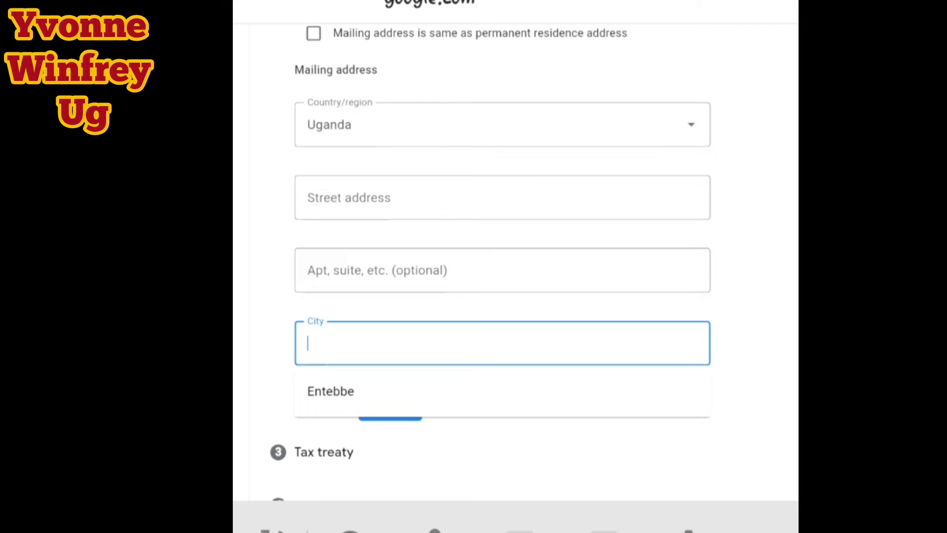
pyautogui.click(331, 391)
# - Replace Kampala with Entebbe in the permanent residence City field
pyautogui.scroll(5, 502, 266)
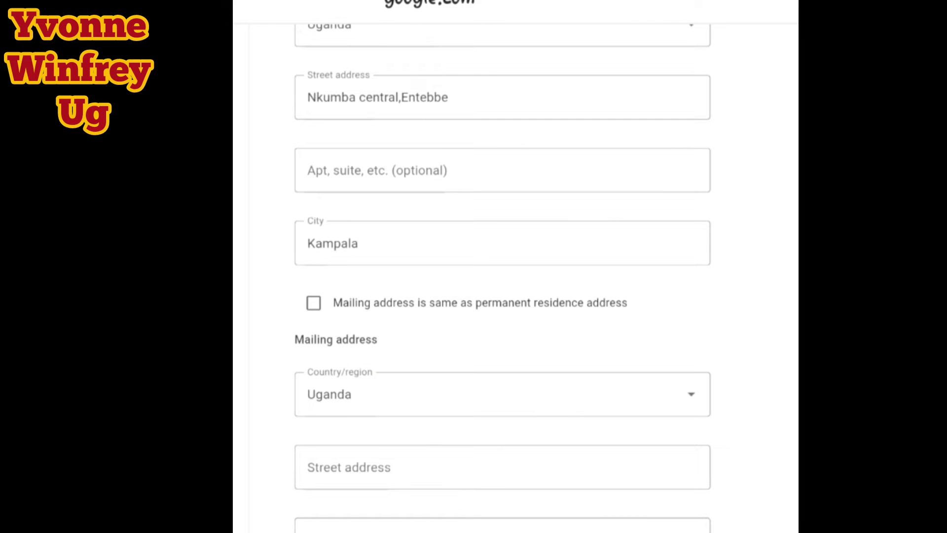
pyautogui.click(360, 243)
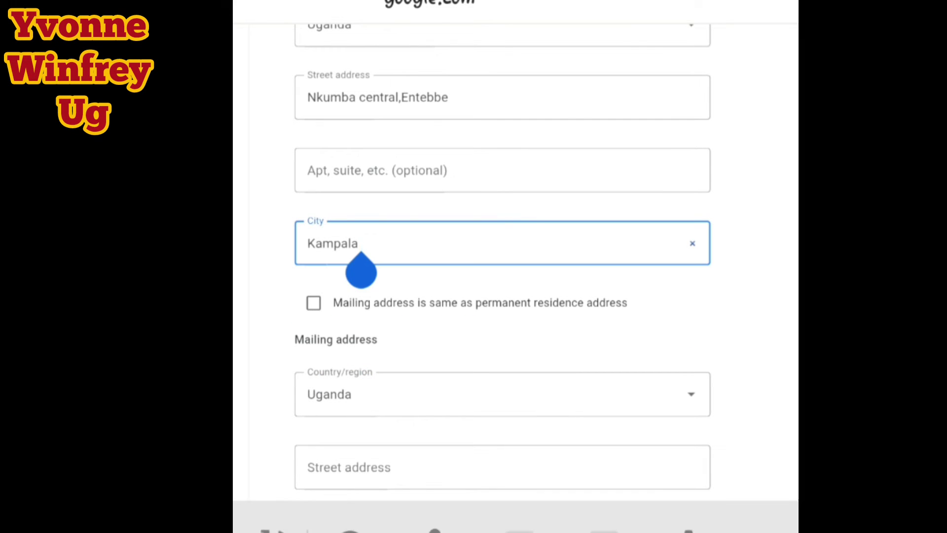
pyautogui.press('BackSpace')
pyautogui.press('BackSpace')
pyautogui.press('BackSpace')
pyautogui.press('BackSpace')
pyautogui.press('BackSpace')
pyautogui.press('BackSpace')
pyautogui.press('BackSpace')
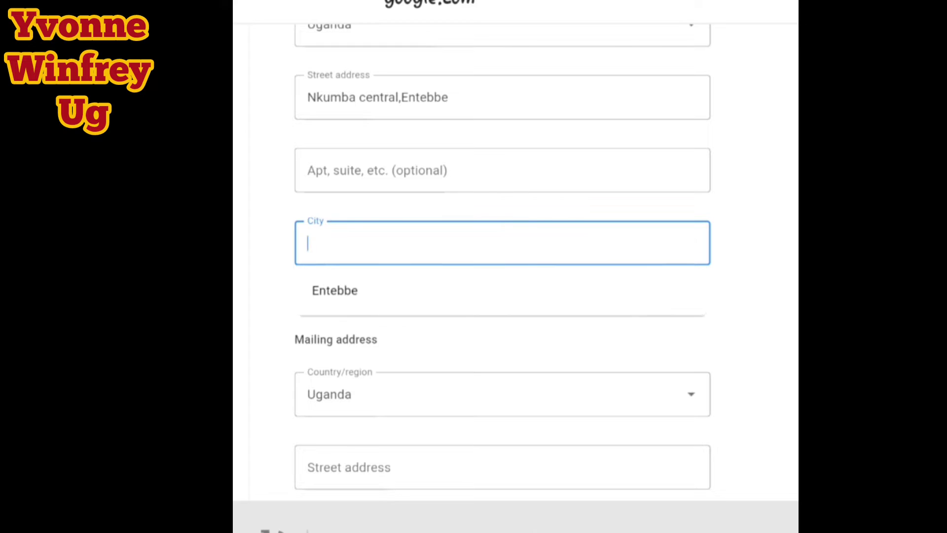
pyautogui.write('En')
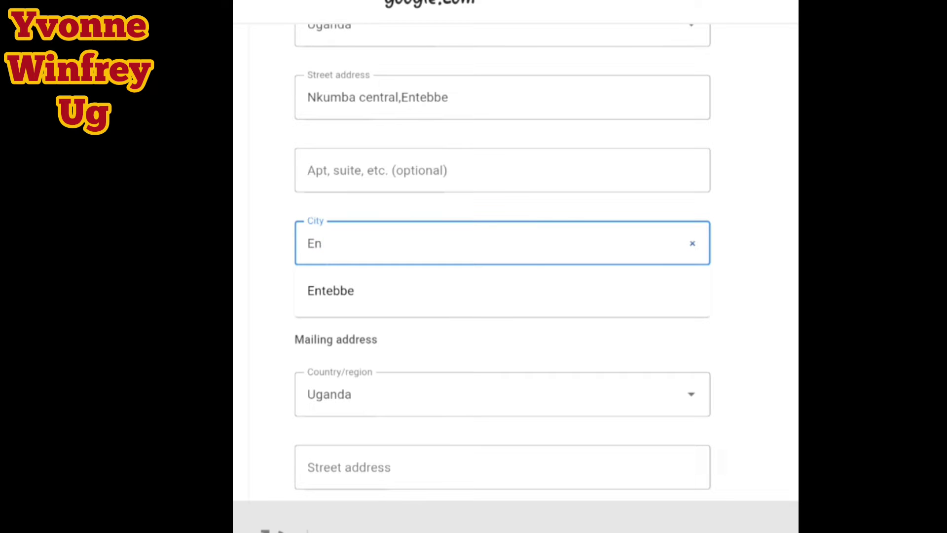
pyautogui.write('tebbe')
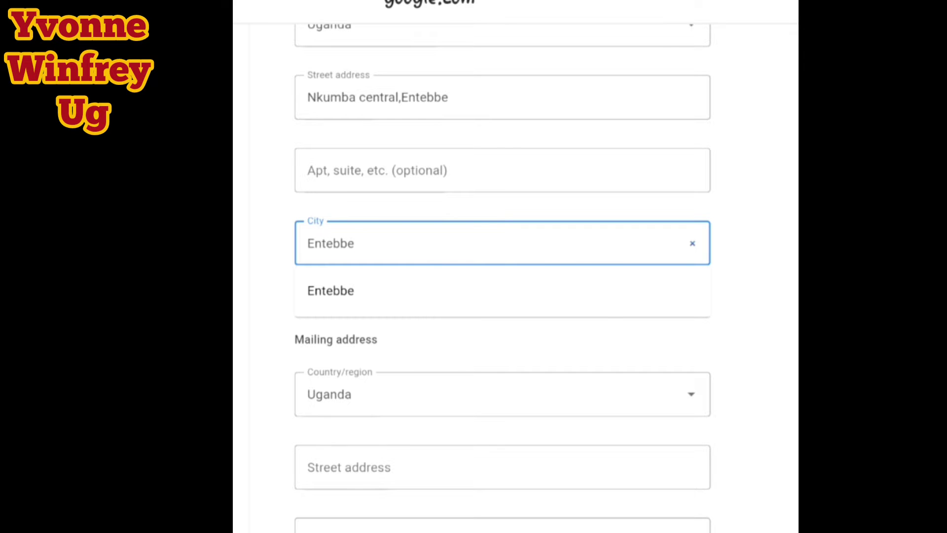
# - Fill in the mailing address street field, completing the Uganda mailing address
pyautogui.click(503, 467)
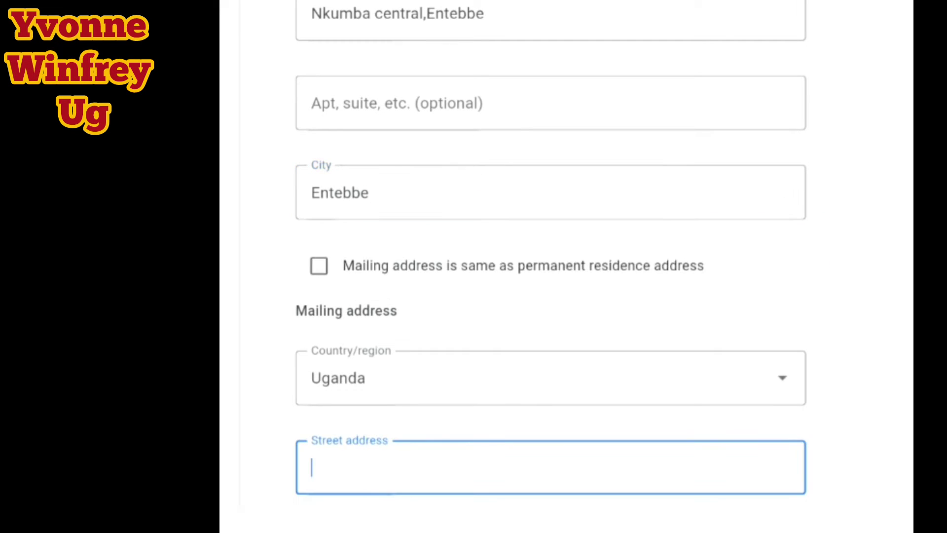
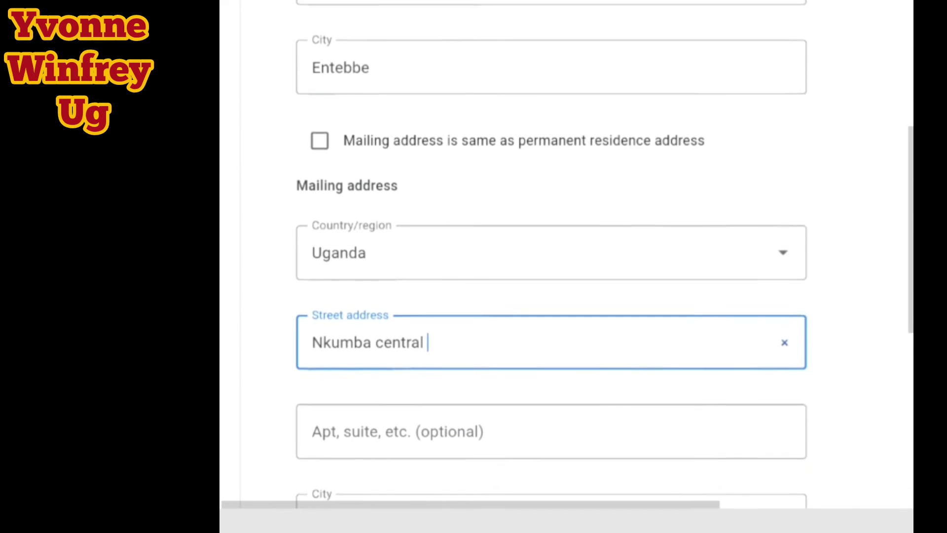
pyautogui.scroll(3, 566, 247)
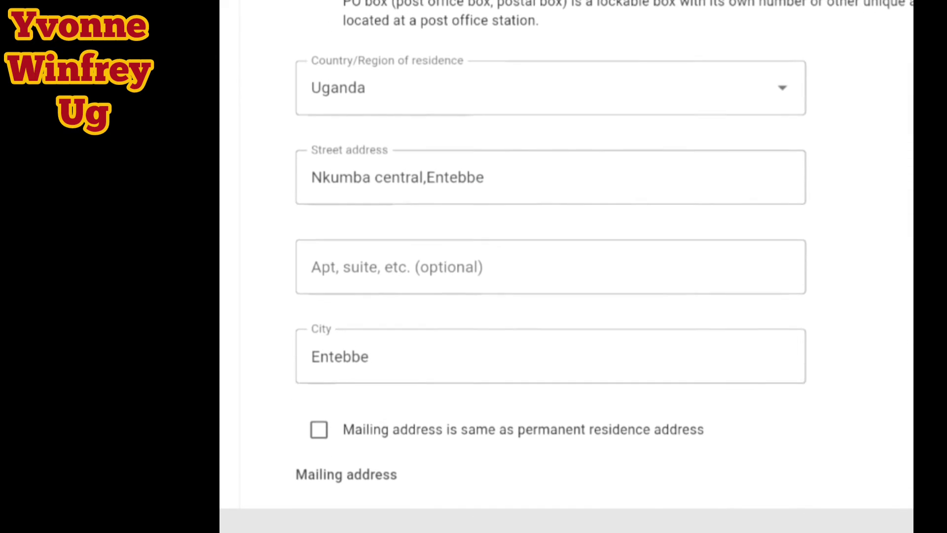
pyautogui.scroll(1, 566, 266)
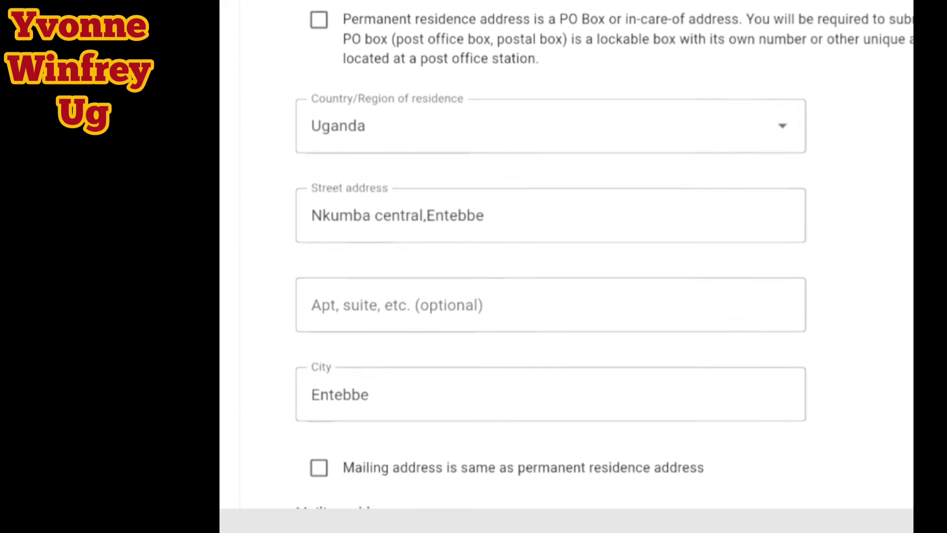
pyautogui.scroll(-3, 567, 267)
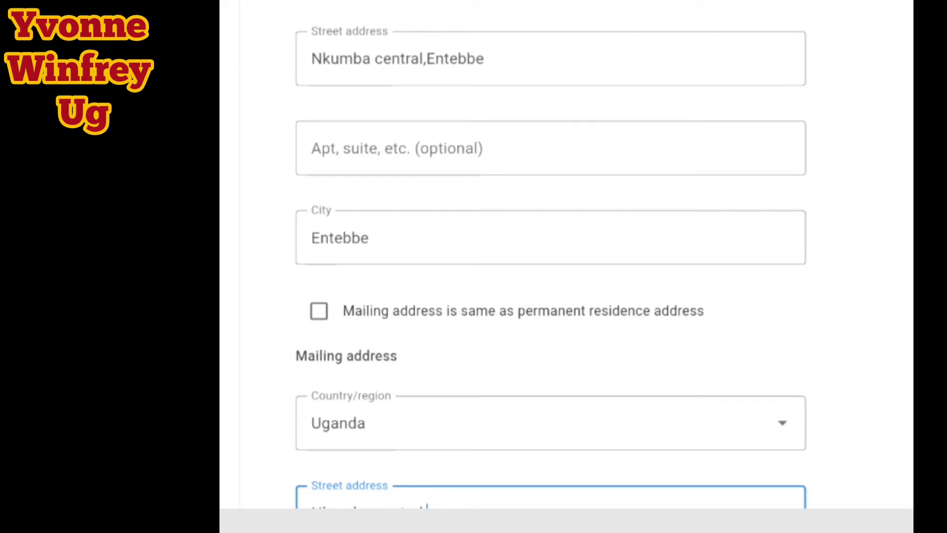
pyautogui.scroll(-2, 566, 266)
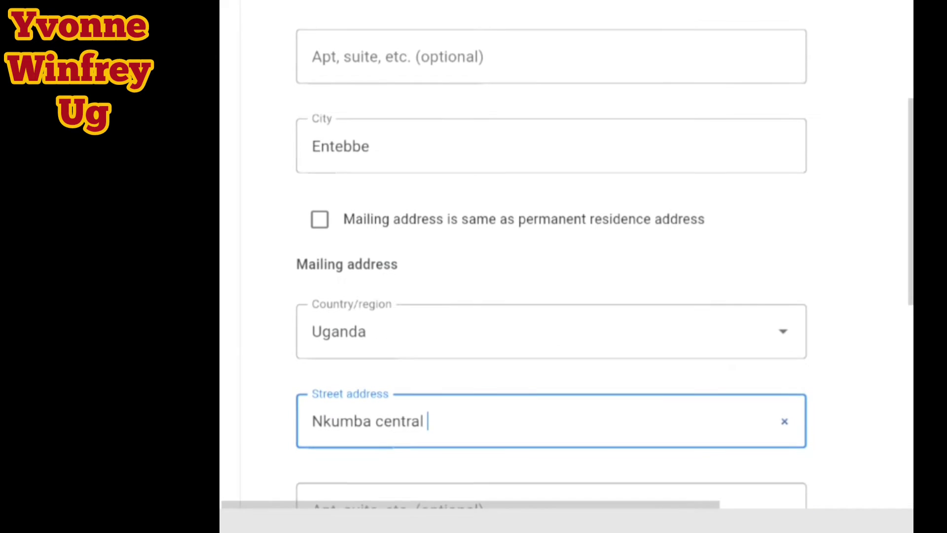
pyautogui.scroll(-4, 566, 266)
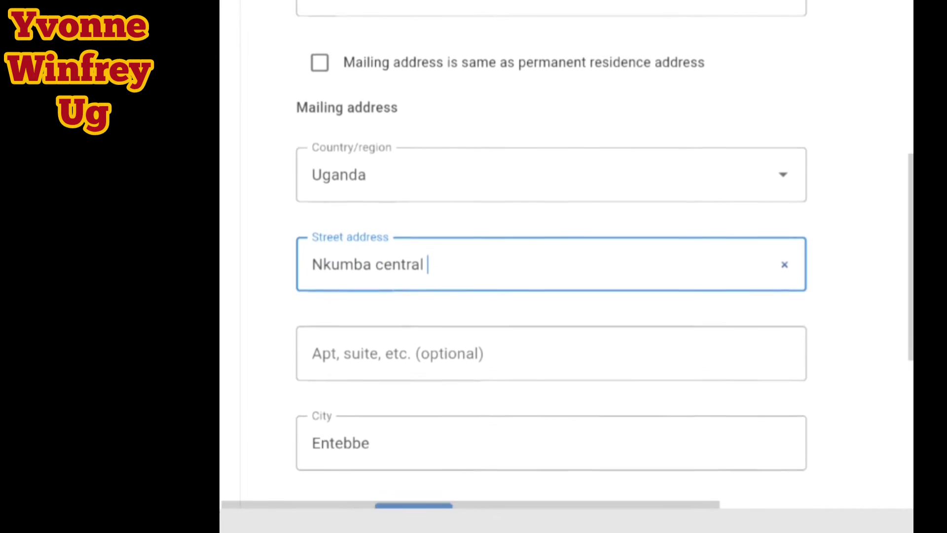
pyautogui.scroll(-5, 566, 266)
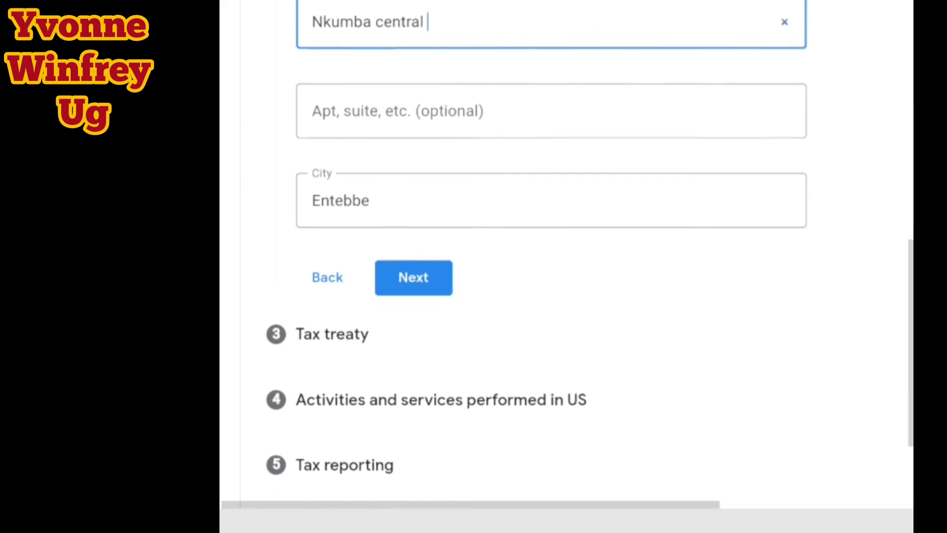
pyautogui.scroll(-2, 566, 267)
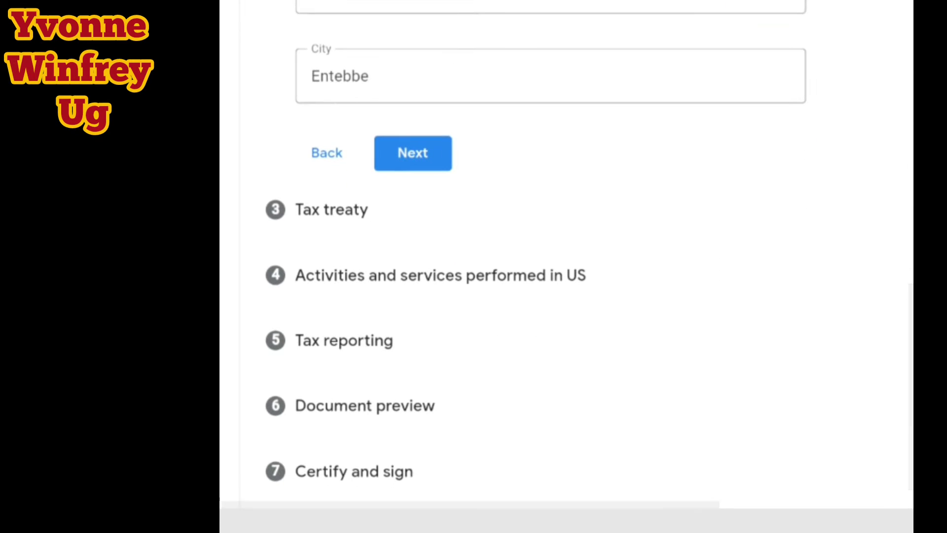
# - Save the completed Address step and move to the Tax treaty question
pyautogui.click(412, 153)
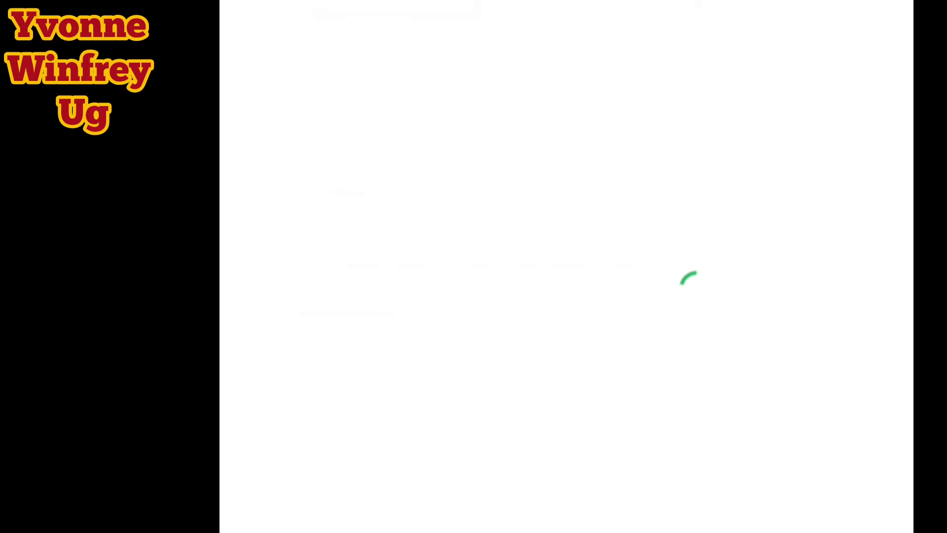
pyautogui.scroll(6, 566, 266)
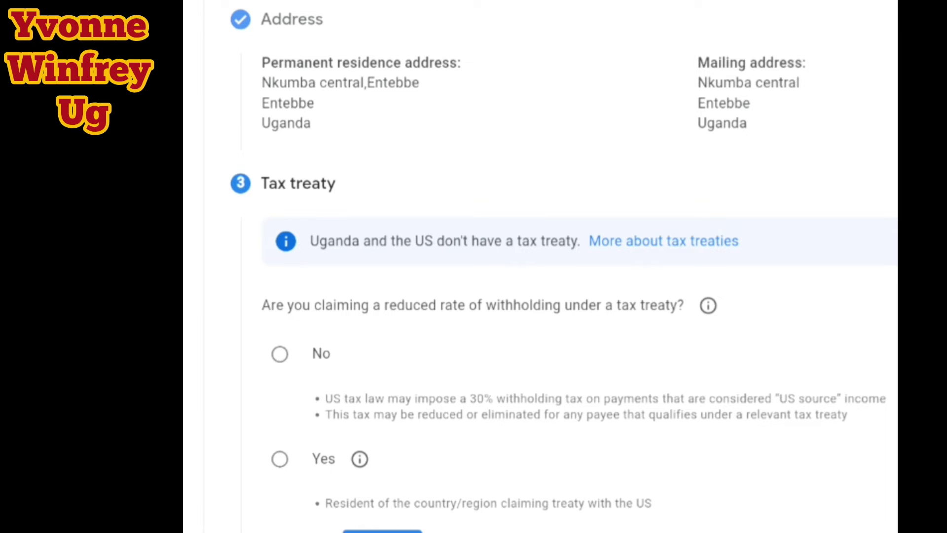
pyautogui.scroll(1, 564, 271)
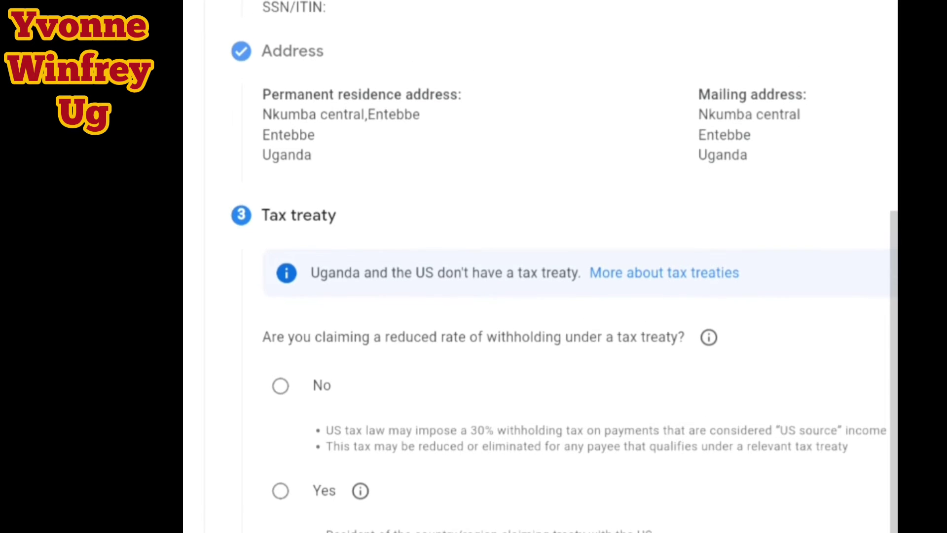
pyautogui.scroll(-1, 564, 271)
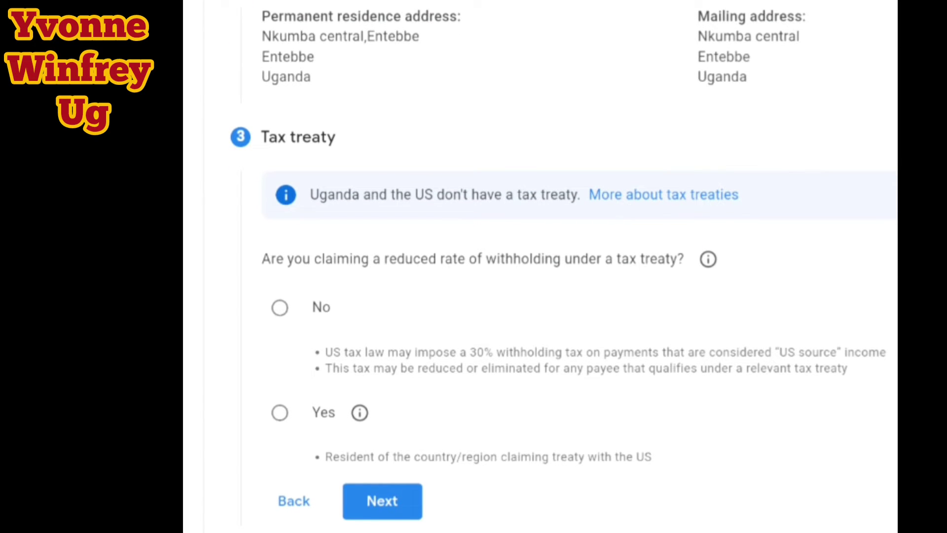
pyautogui.scroll(2, 564, 271)
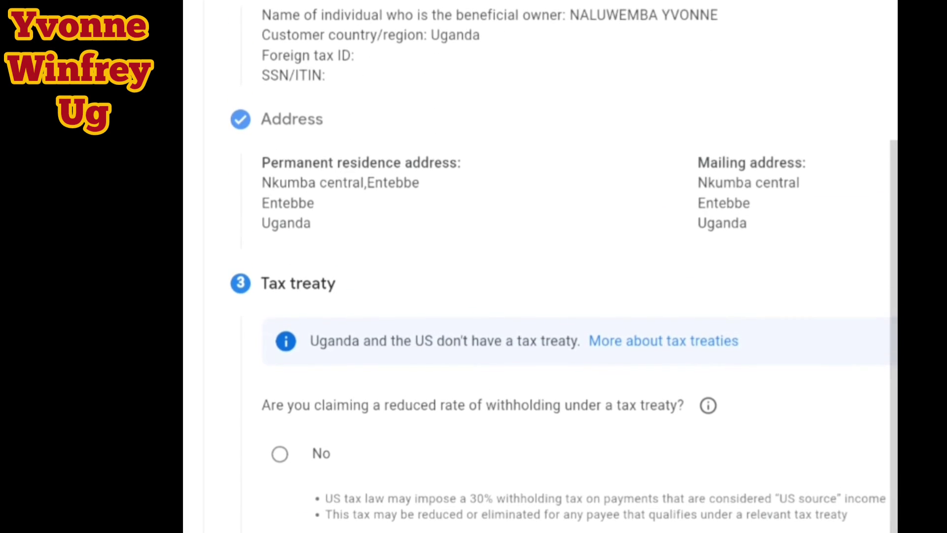
pyautogui.scroll(-1, 563, 271)
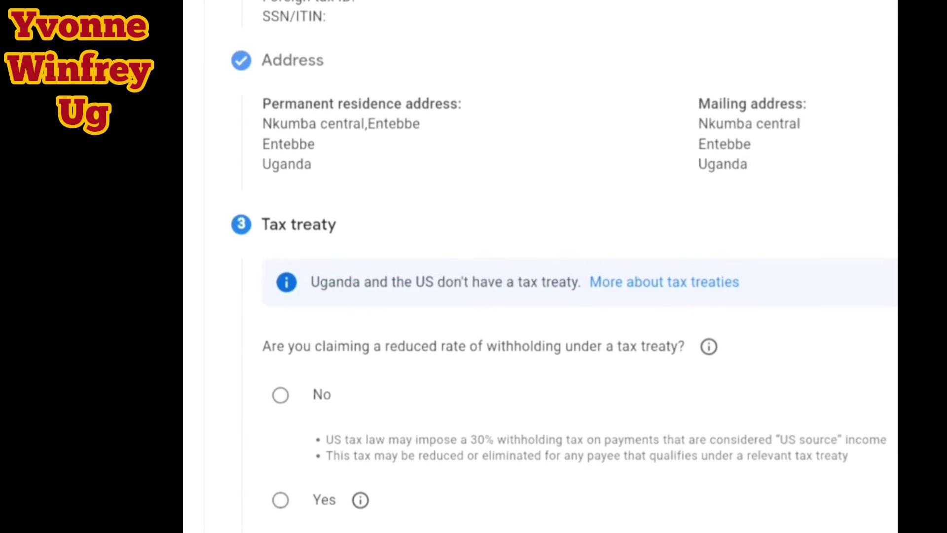
# - Answer No to claiming a reduced treaty withholding rate and continue to step 4
pyautogui.click(280, 394)
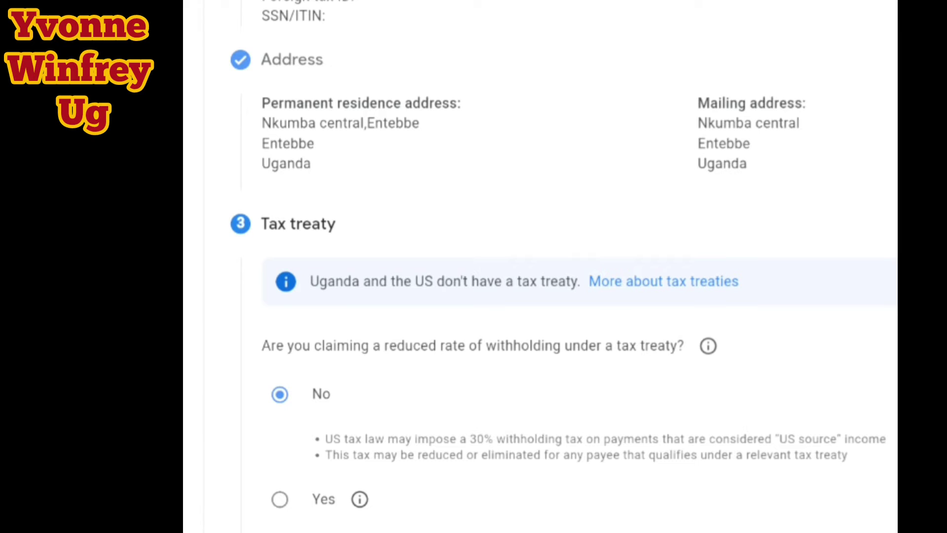
pyautogui.scroll(-1, 564, 271)
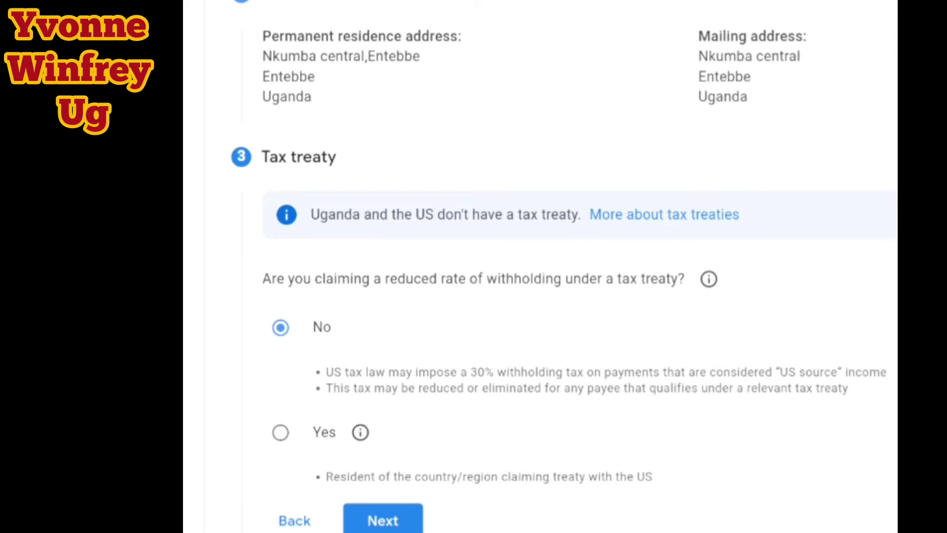
pyautogui.click(383, 519)
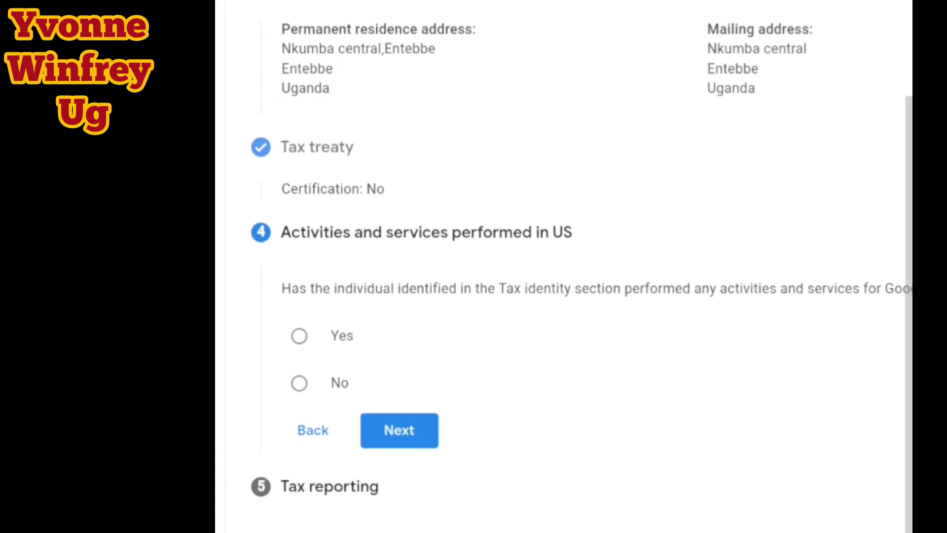
# - Answer No to US activities, certify services are performed outside the US, and continue
pyautogui.hscroll(3, 564, 276)
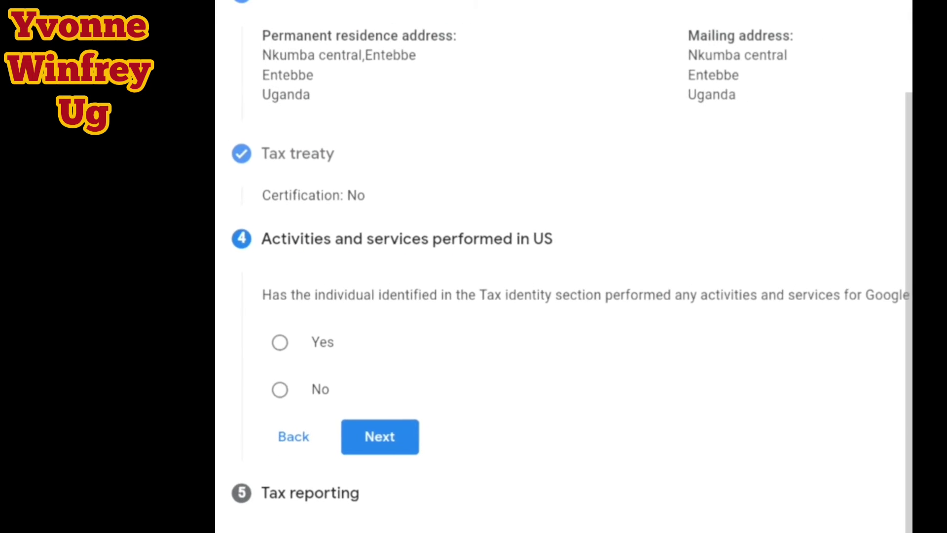
pyautogui.hscroll(5, 564, 277)
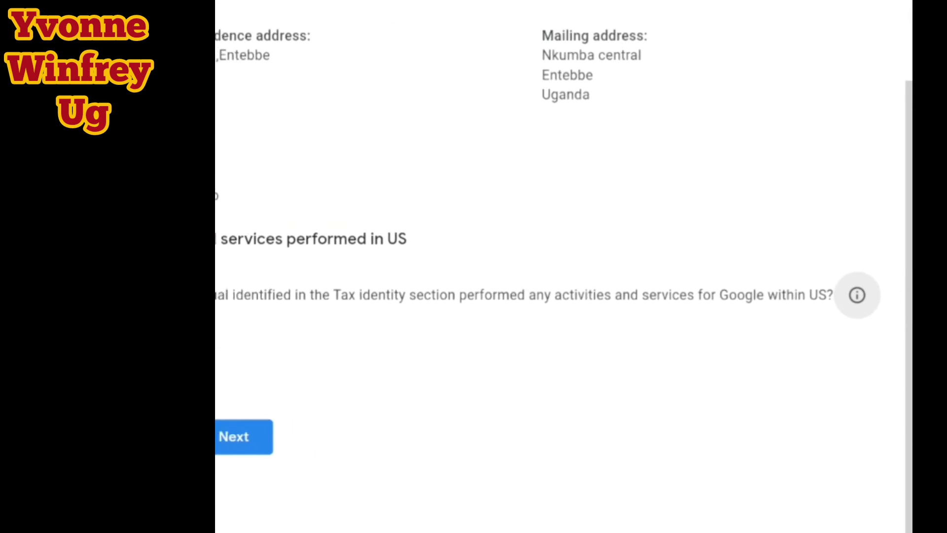
pyautogui.hscroll(-6, 564, 276)
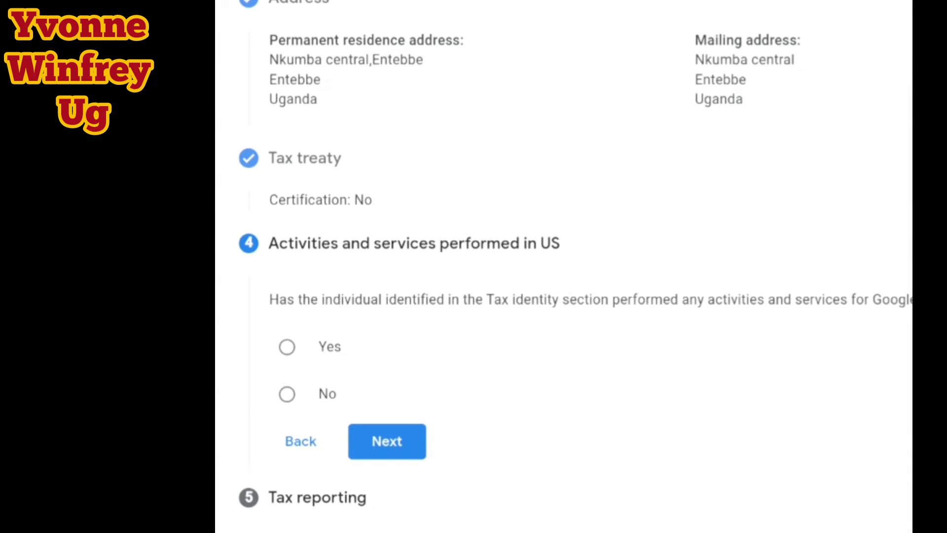
pyautogui.click(287, 394)
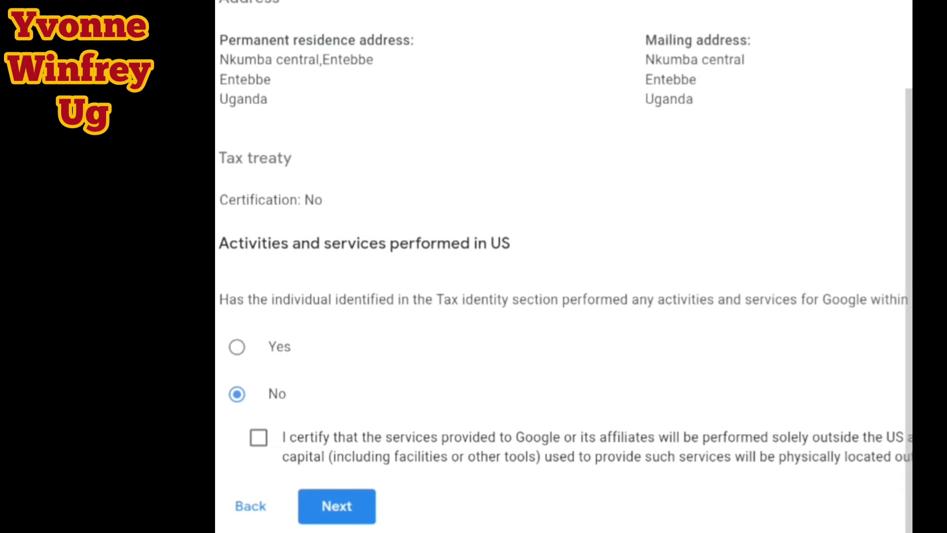
pyautogui.click(308, 437)
pyautogui.click(348, 485)
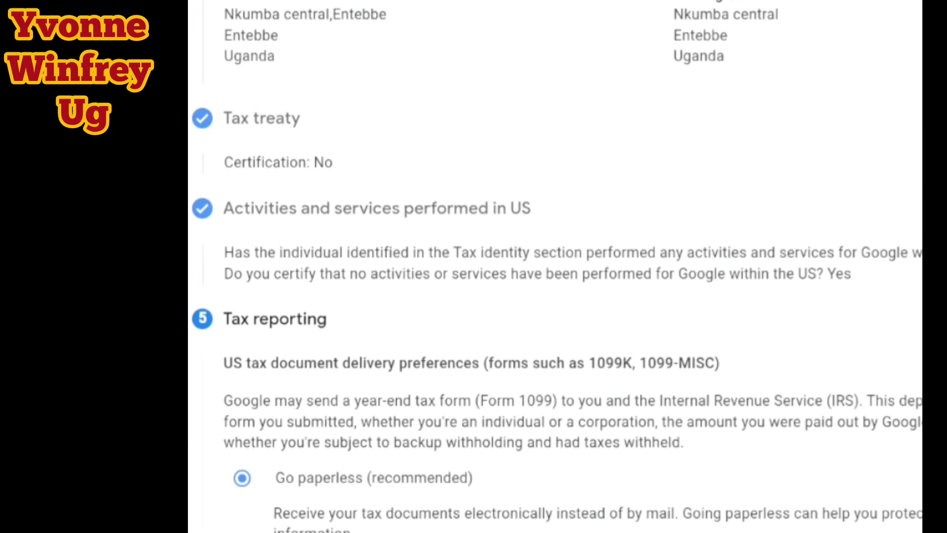
# - Choose 'Get documents by mail' for tax reporting and proceed to Document preview
pyautogui.scroll(-3, 557, 266)
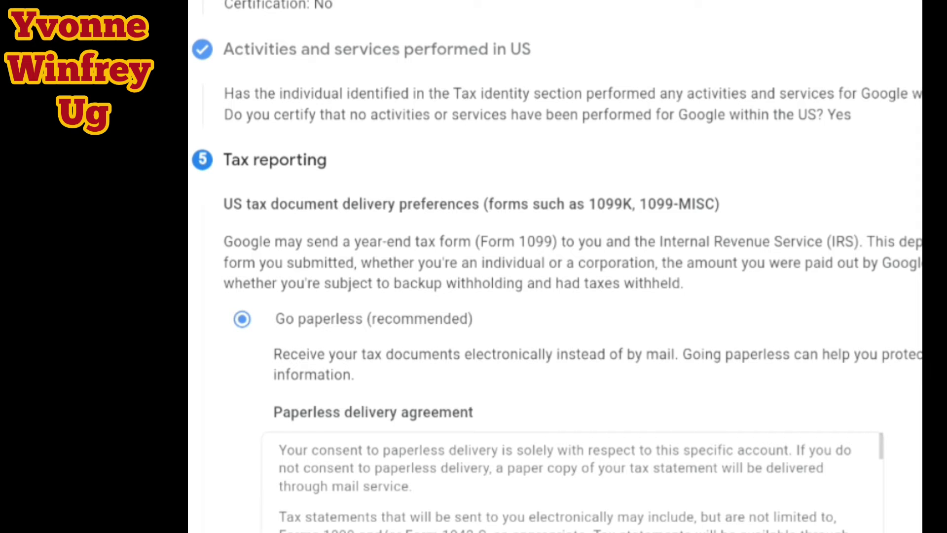
pyautogui.scroll(2, 555, 286)
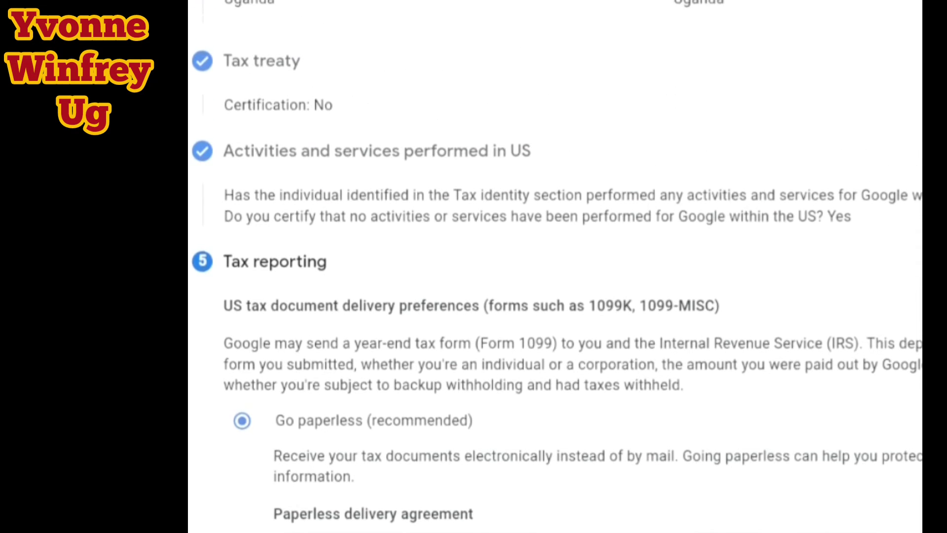
pyautogui.scroll(-1, 555, 266)
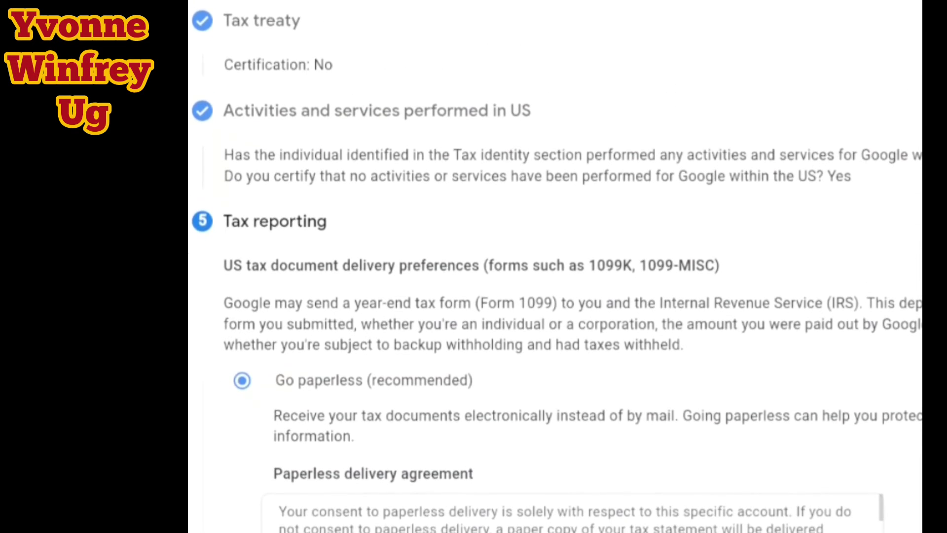
pyautogui.scroll(-1, 555, 267)
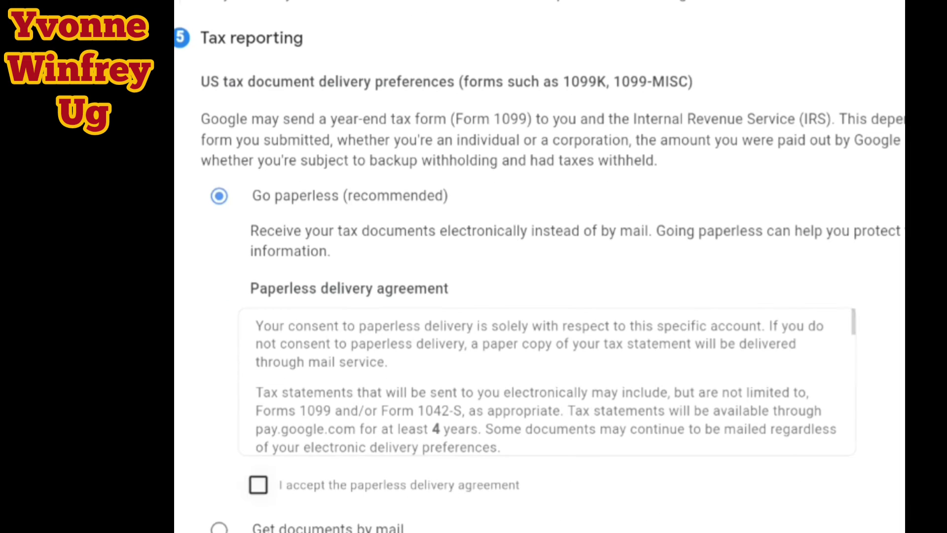
pyautogui.click(258, 485)
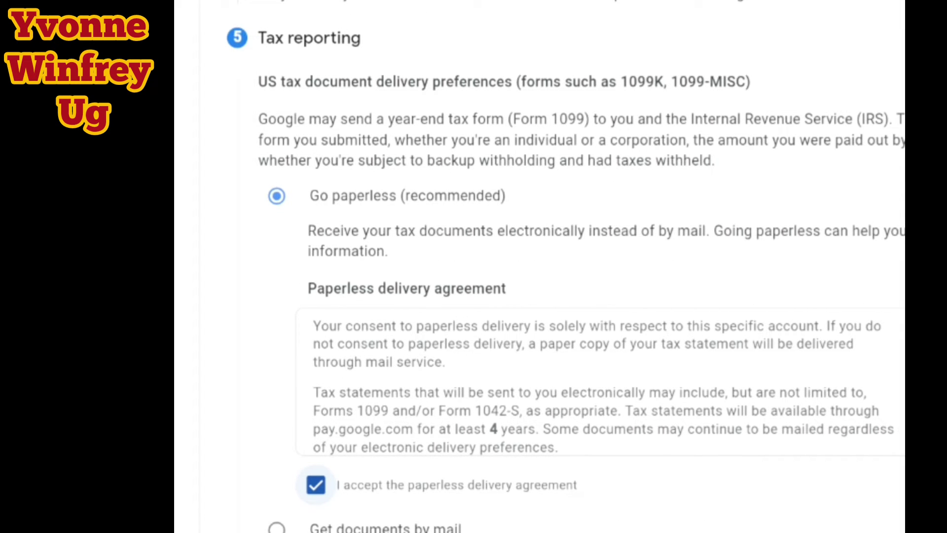
pyautogui.click(277, 527)
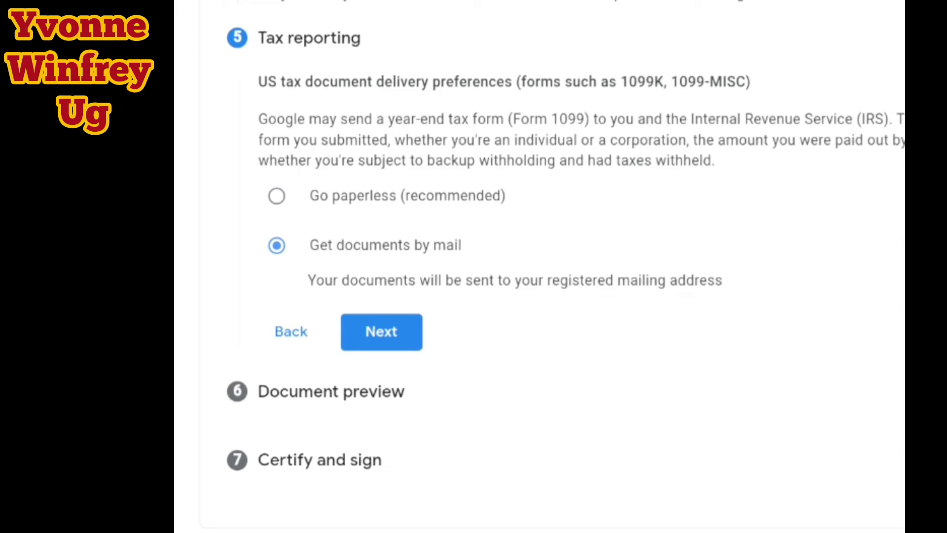
pyautogui.scroll(4, 543, 266)
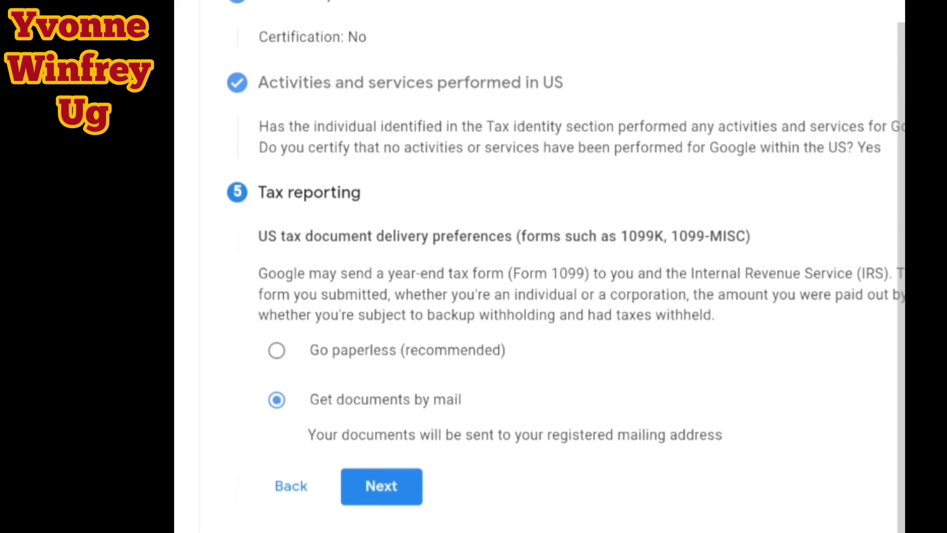
pyautogui.scroll(-2, 542, 266)
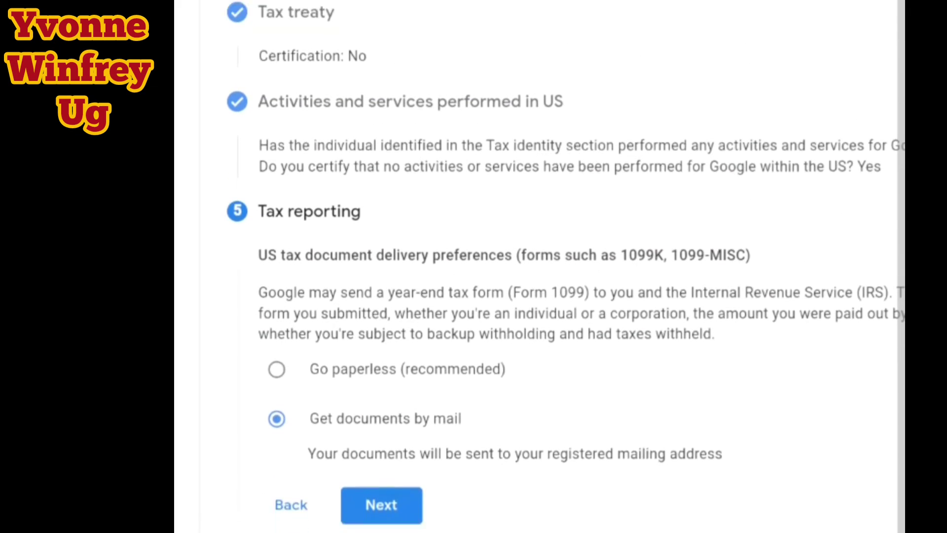
pyautogui.click(381, 437)
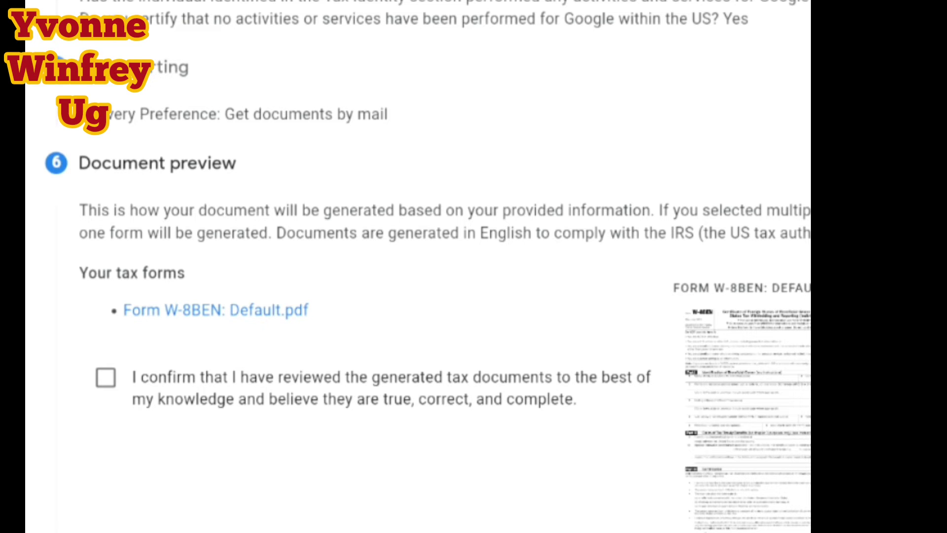
# - Confirm Form W-8BEN: Default.pdf was reviewed and proceed to Certify and sign
pyautogui.click(106, 378)
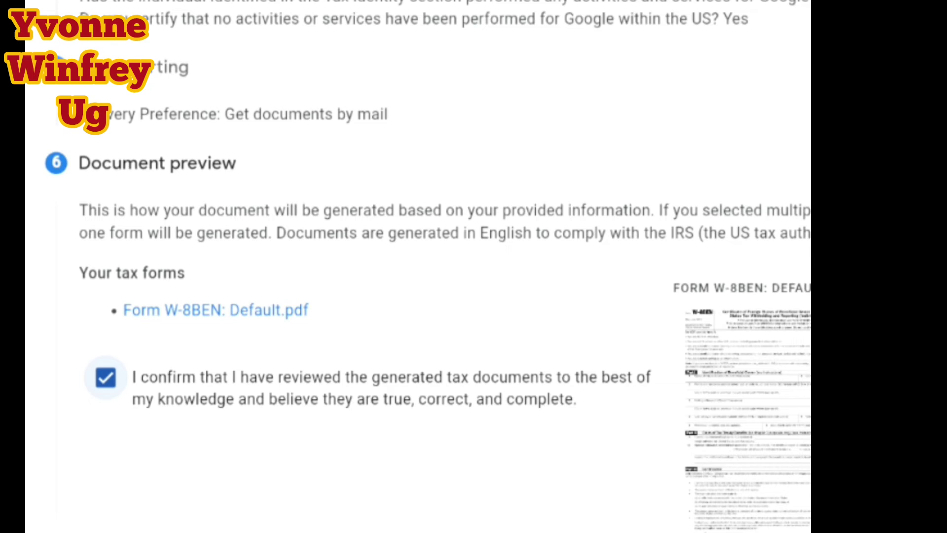
pyautogui.scroll(-2, 417, 266)
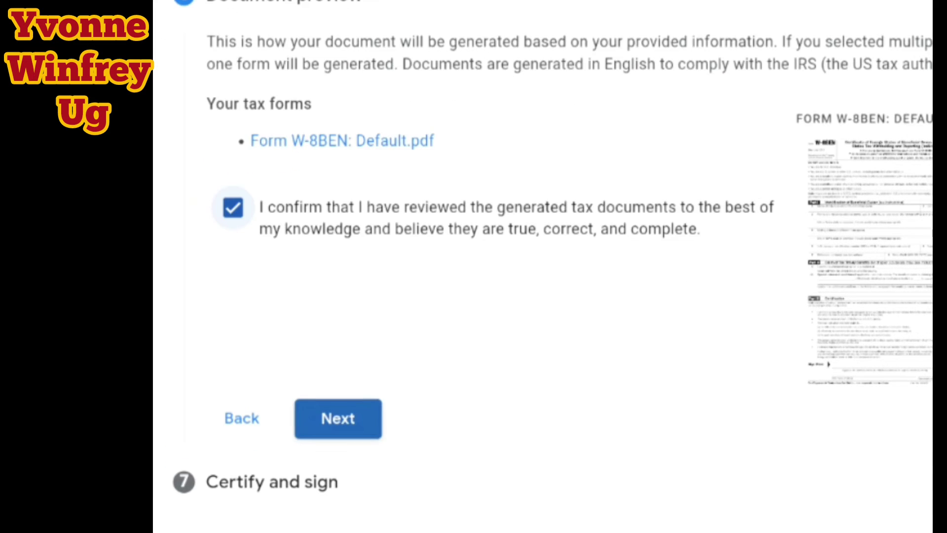
pyautogui.click(211, 425)
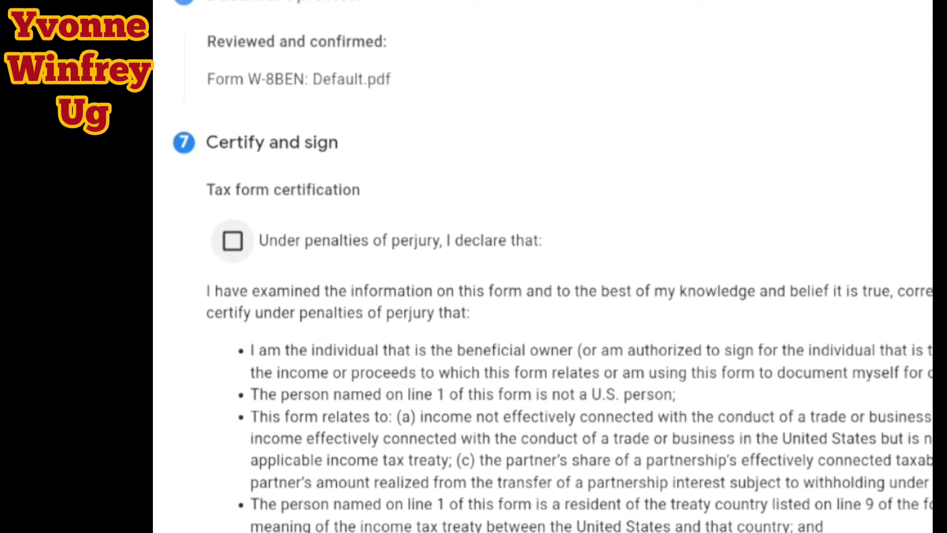
# - Tick the penalties-of-perjury declaration and select 'Yes, I am the beneficial owner'
pyautogui.scroll(-1, 543, 267)
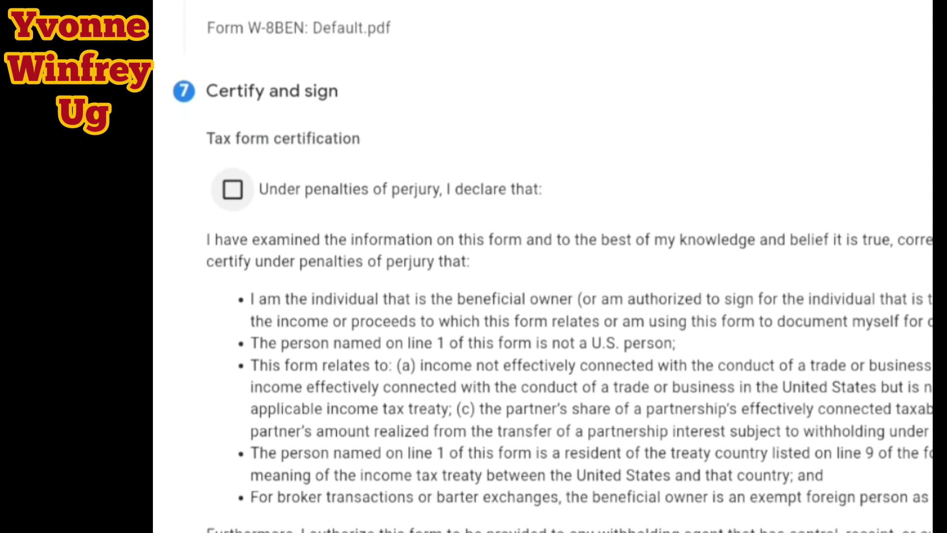
pyautogui.scroll(-1, 543, 266)
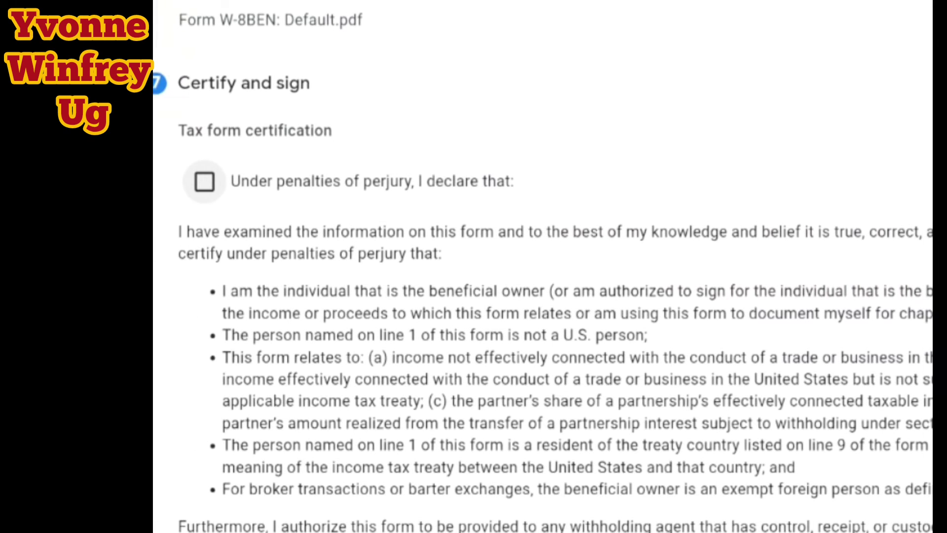
pyautogui.click(205, 181)
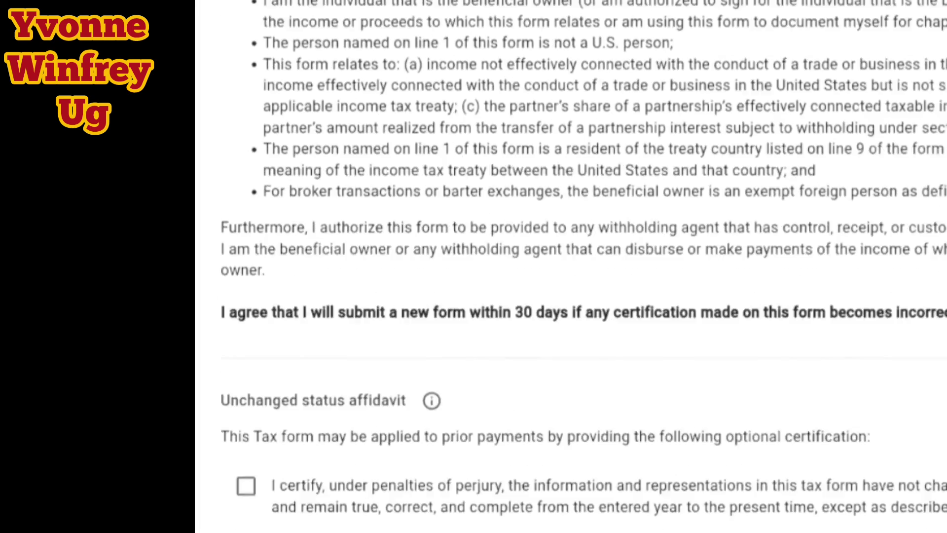
pyautogui.scroll(-5, 583, 266)
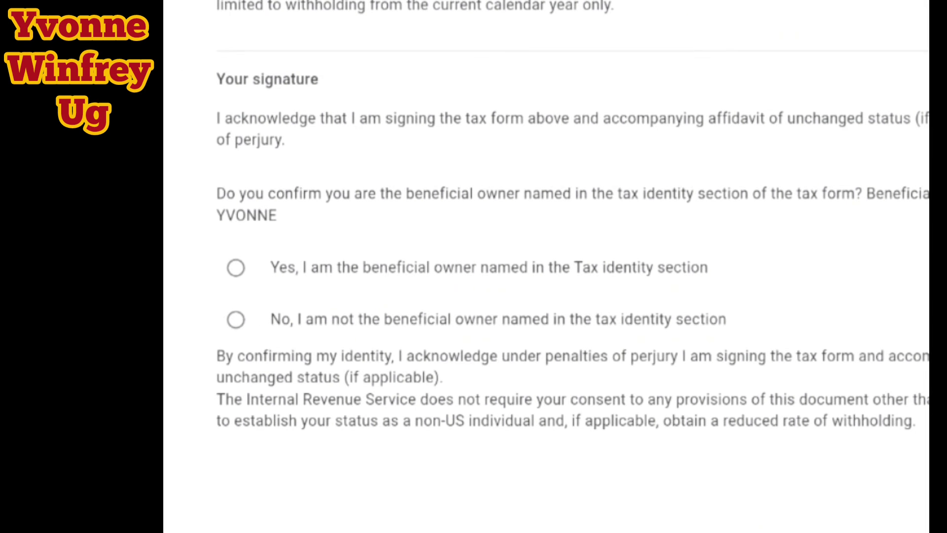
pyautogui.click(236, 267)
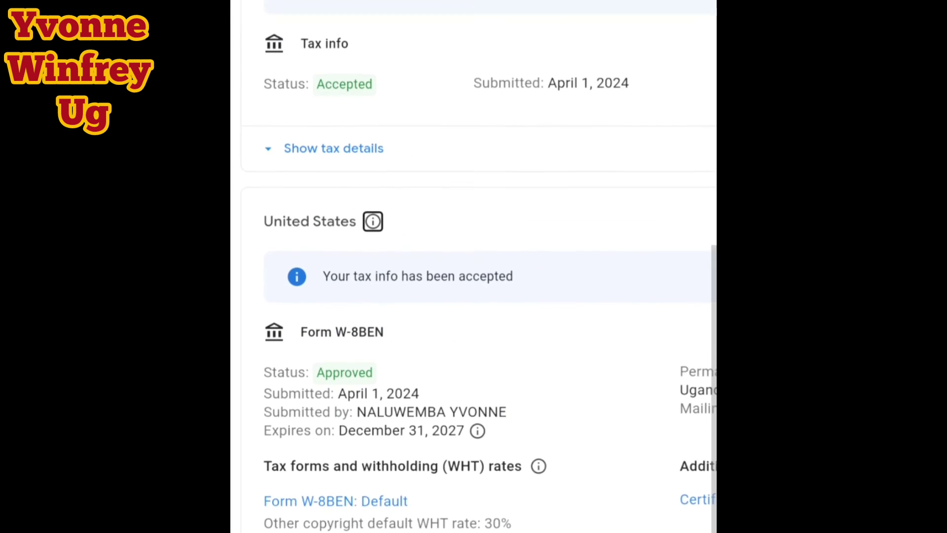
pyautogui.scroll(3, 474, 296)
pyautogui.scroll(-8, 473, 267)
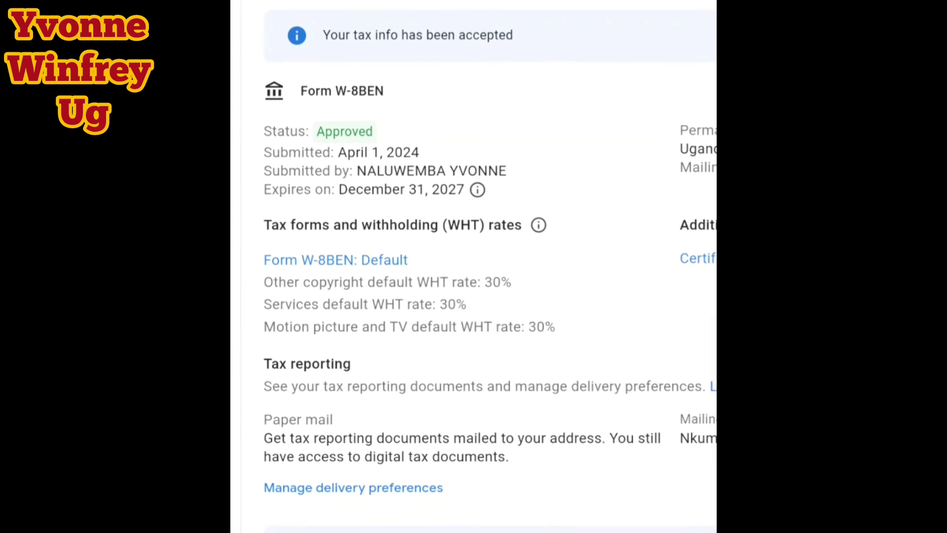
pyautogui.scroll(-2, 473, 267)
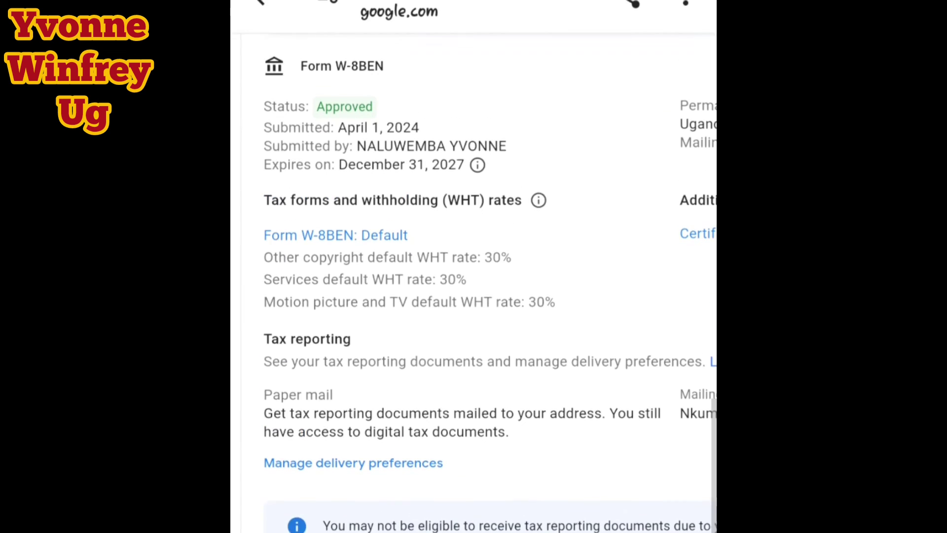
pyautogui.hscroll(-5, 473, 266)
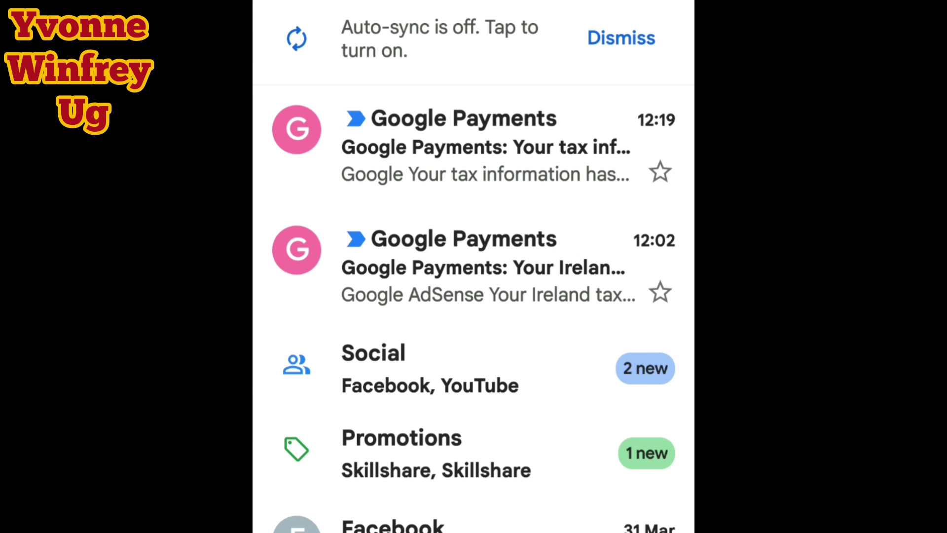
# - Read the 12:02 Google Payments email about Ireland tax info, then return to the inbox
pyautogui.click(483, 266)
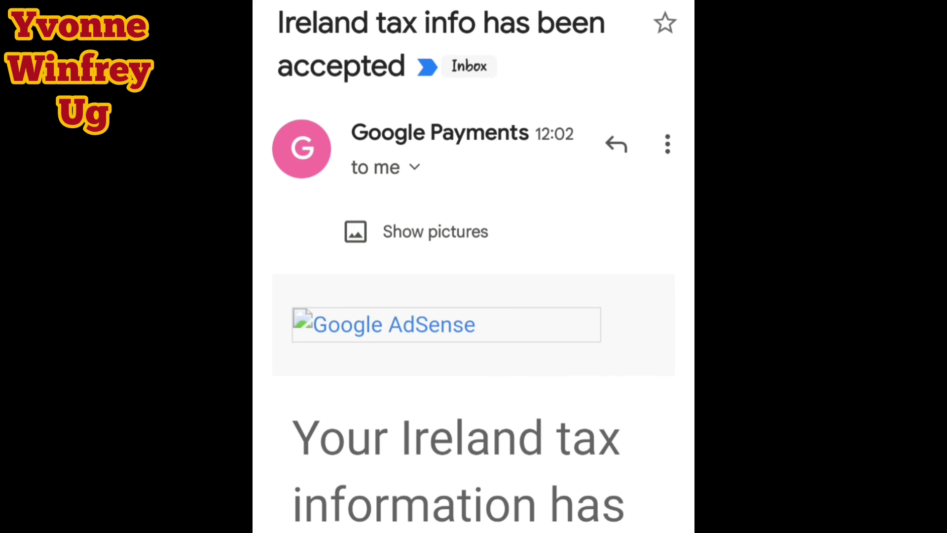
pyautogui.scroll(-8, 474, 266)
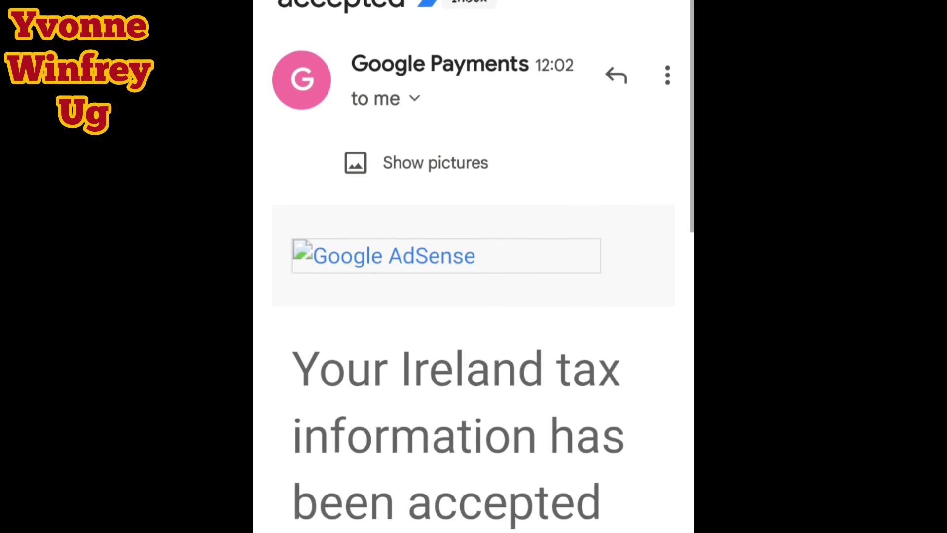
pyautogui.scroll(-6, 473, 266)
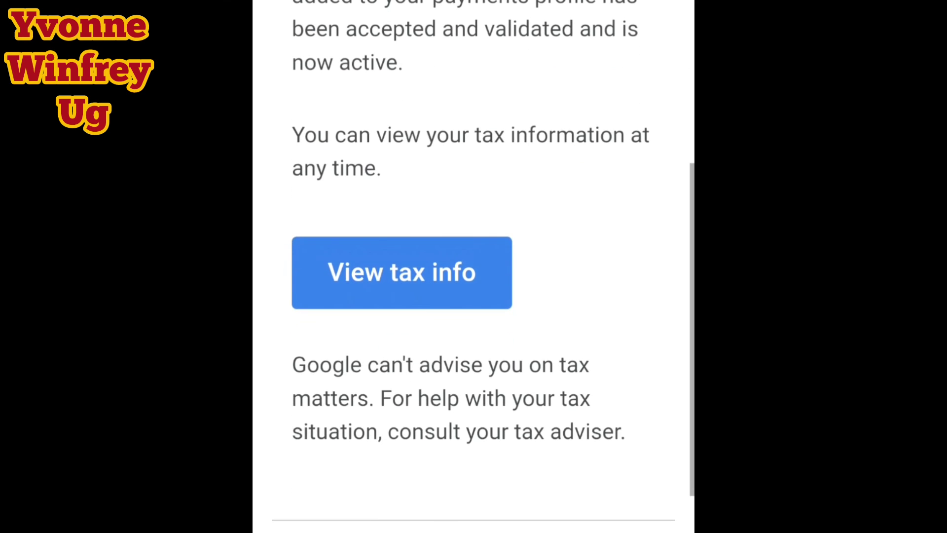
pyautogui.scroll(2, 473, 266)
pyautogui.scroll(3, 473, 267)
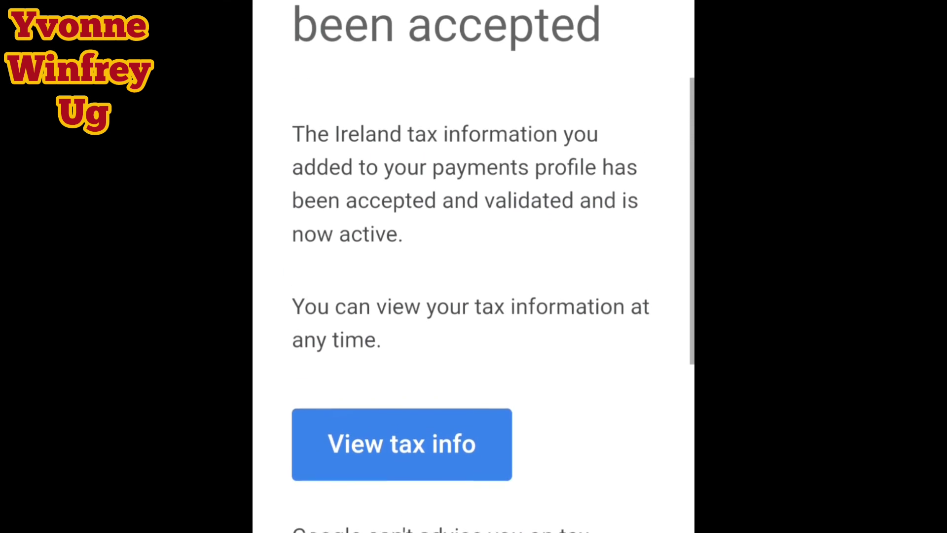
pyautogui.scroll(2, 474, 266)
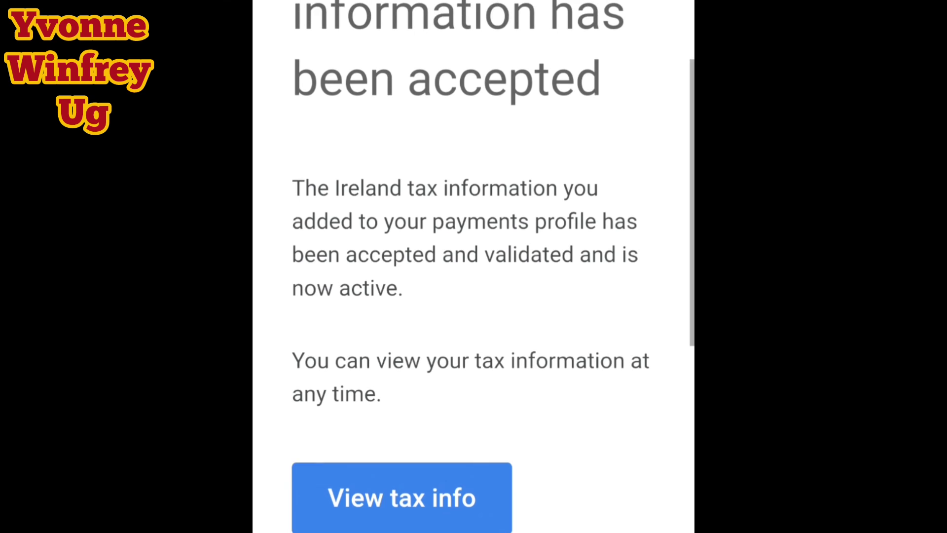
pyautogui.scroll(1, 474, 267)
pyautogui.press('Escape')
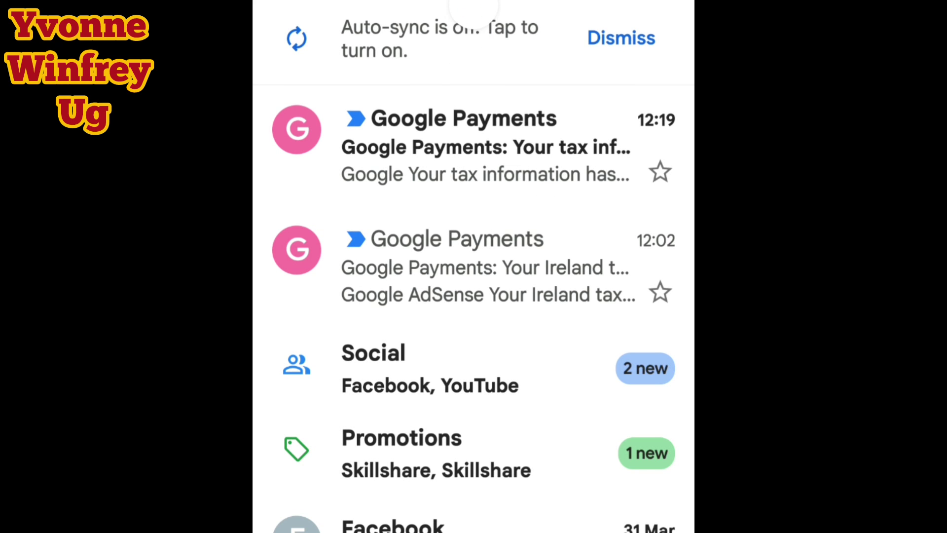
# - Open the 12:19 'Your tax information has been approved' Google Payments email
pyautogui.click(473, 147)
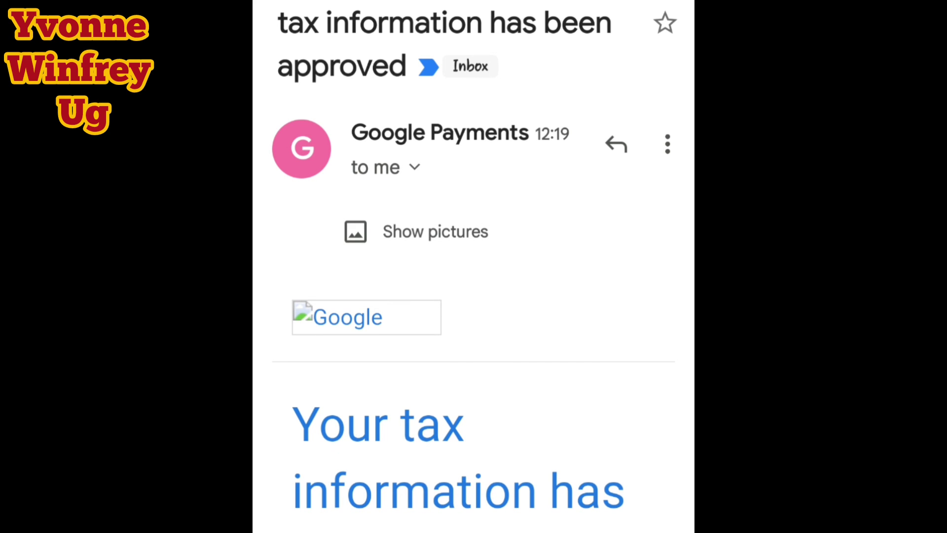
pyautogui.scroll(-5, 473, 266)
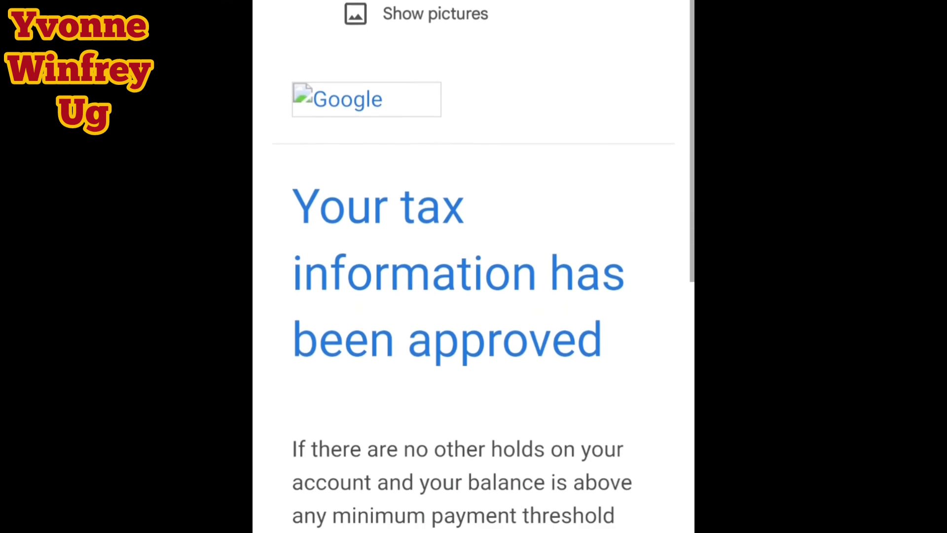
pyautogui.scroll(-4, 474, 267)
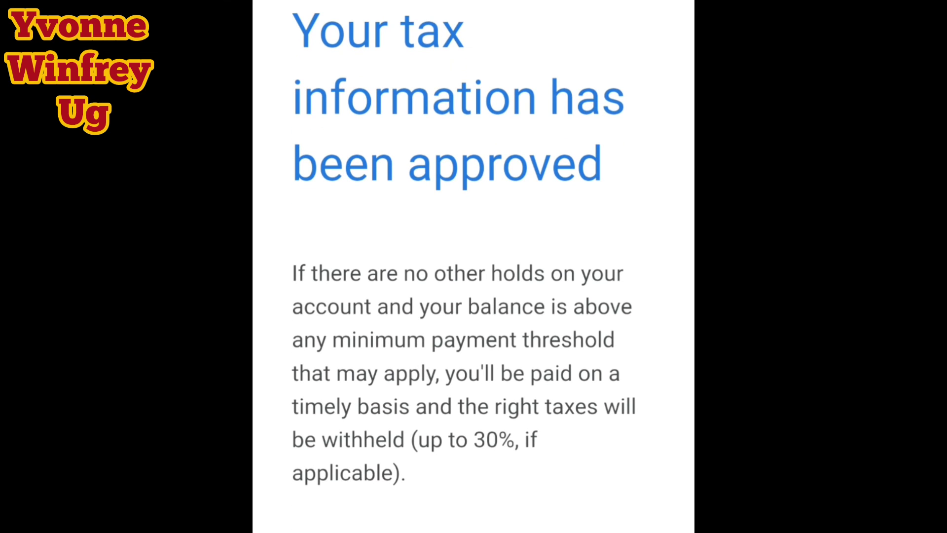
pyautogui.scroll(1, 474, 266)
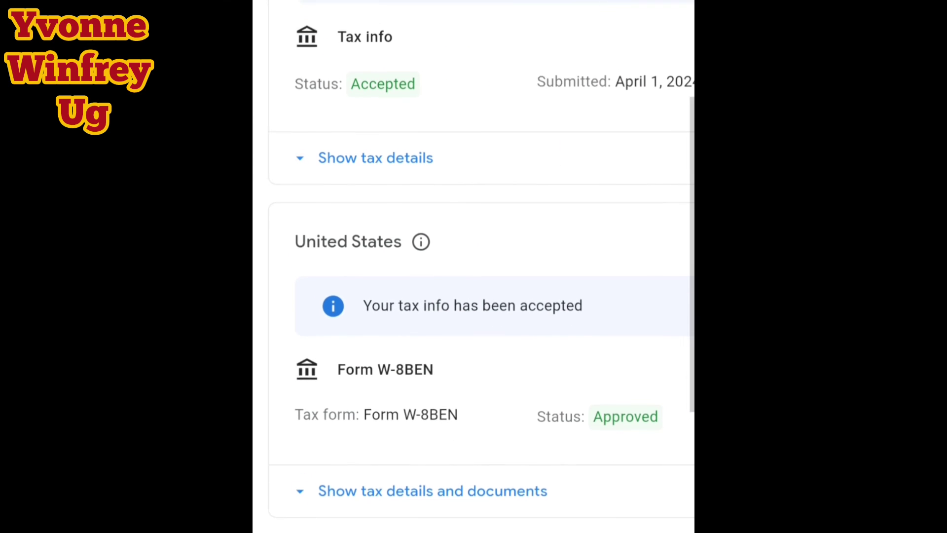
pyautogui.scroll(5, 481, 266)
pyautogui.scroll(1, 480, 266)
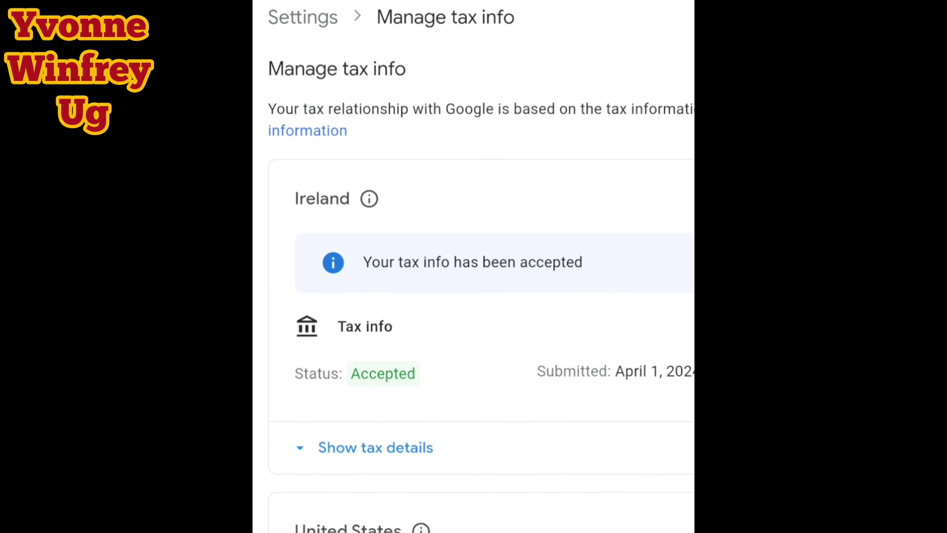
pyautogui.scroll(-6, 481, 266)
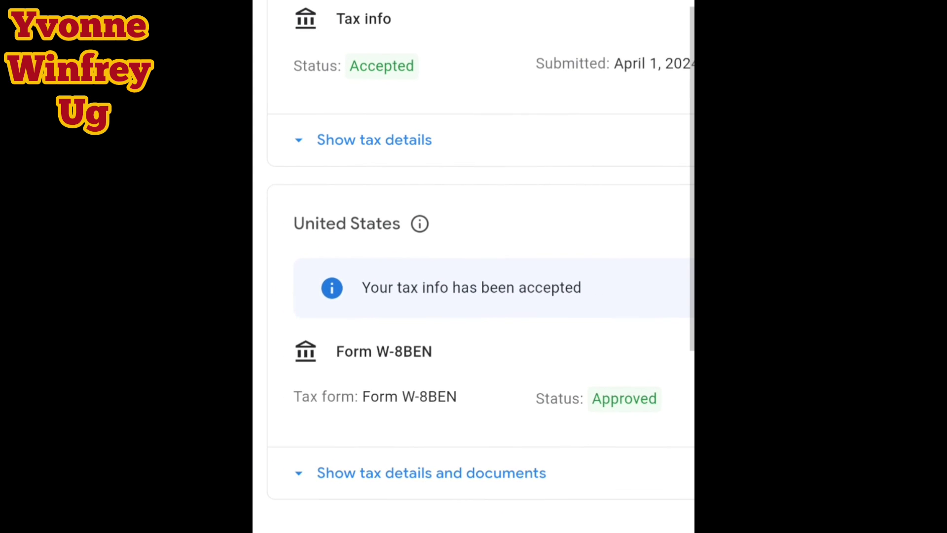
pyautogui.scroll(-2, 481, 267)
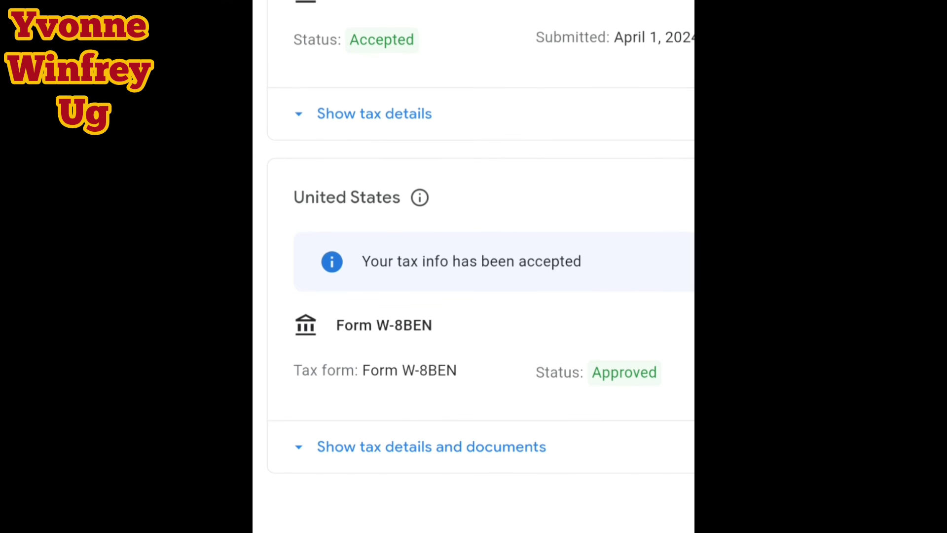